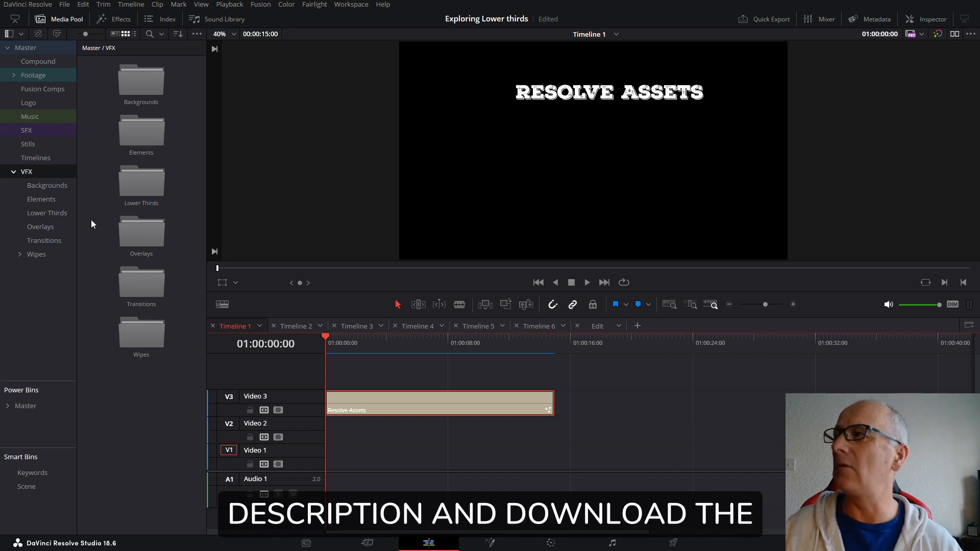
# Step: Place the 1258857_corporateBlues_HD_LT.mov lower third on Video 2 under the Resolve Assets title, starting at the timeline's beginning
pyautogui.click(45, 214)
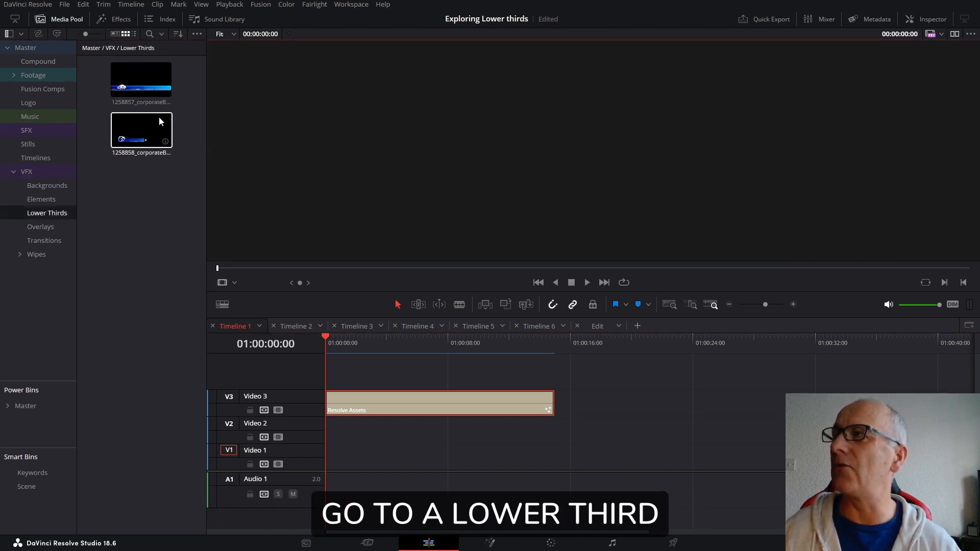
pyautogui.moveTo(143, 83); pyautogui.dragTo(540, 434)
pyautogui.moveTo(627, 434); pyautogui.dragTo(403, 442)
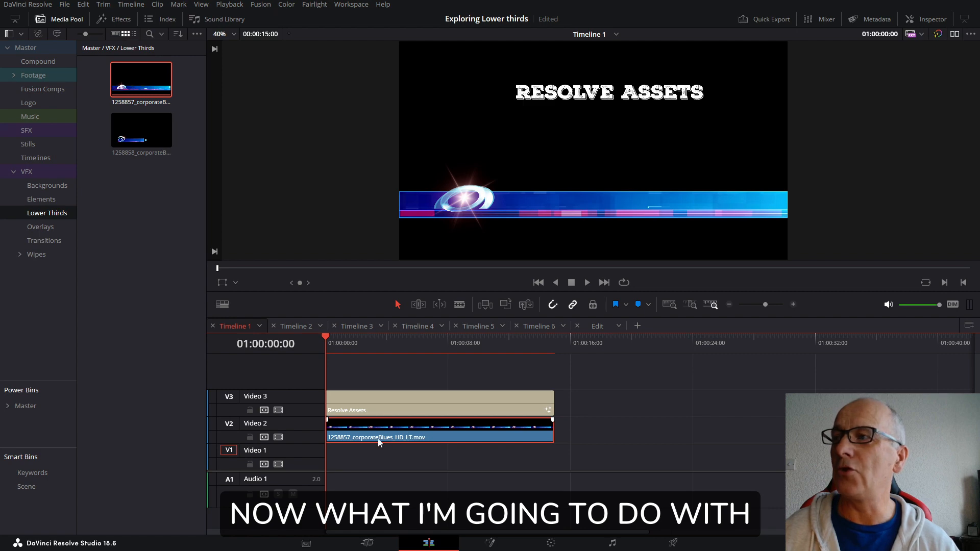
# Step: Try raising the lower third behind the title with a Position Y of 540 in the Inspector, preview it, and reset the position
pyautogui.click(932, 19)
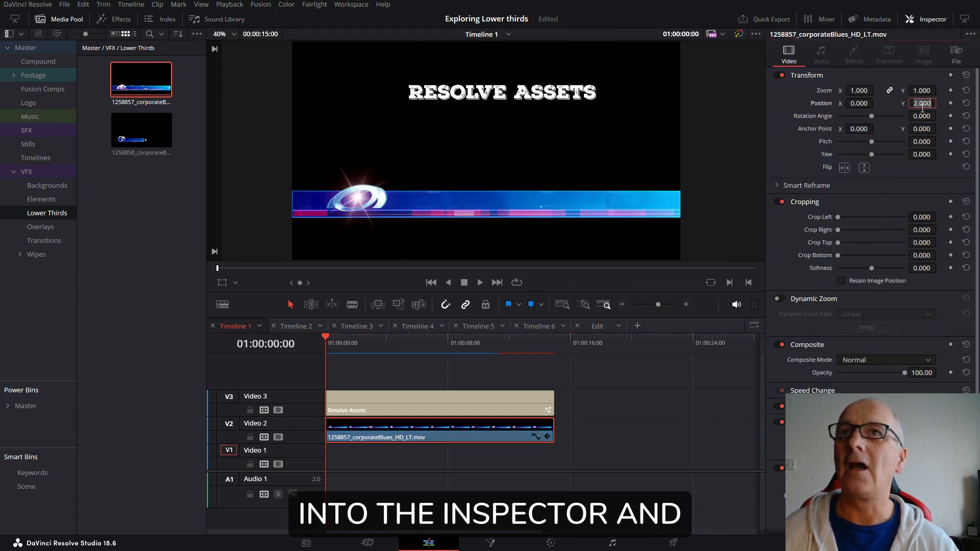
pyautogui.moveTo(922, 104); pyautogui.dragTo(939, 103)
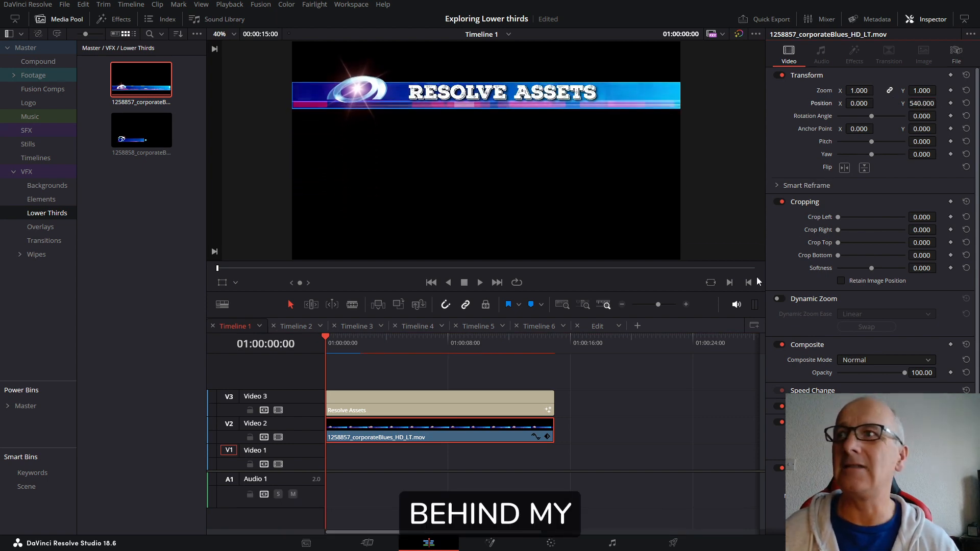
pyautogui.click(481, 282)
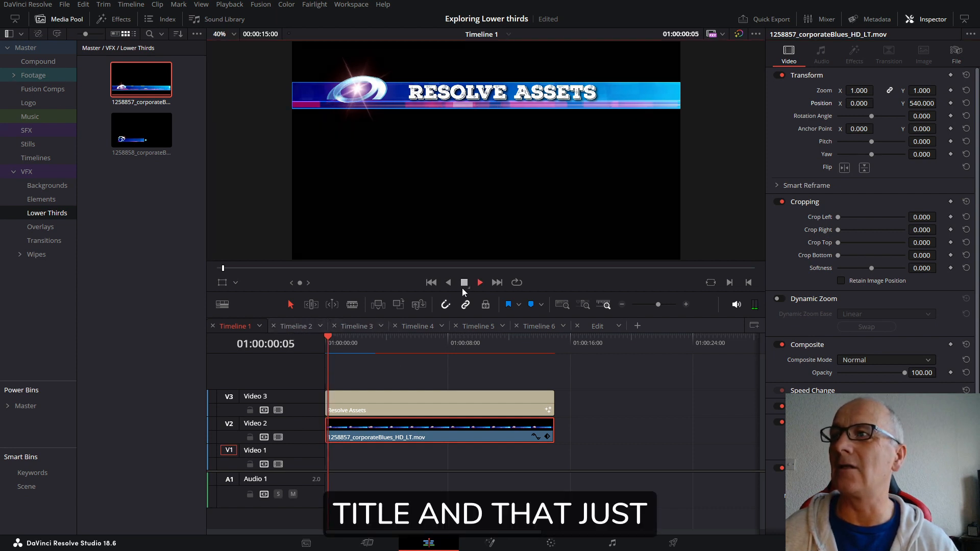
pyautogui.click(431, 283)
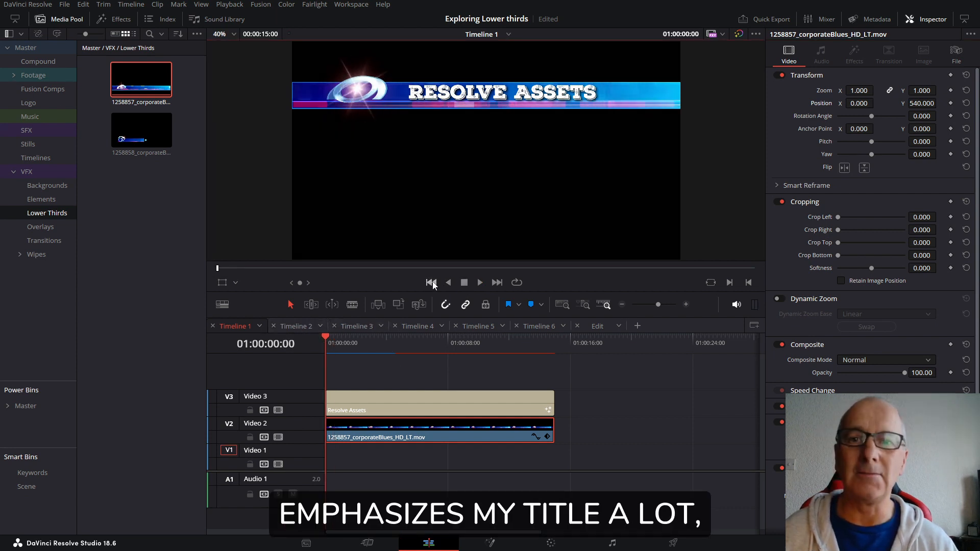
pyautogui.doubleClick(823, 102)
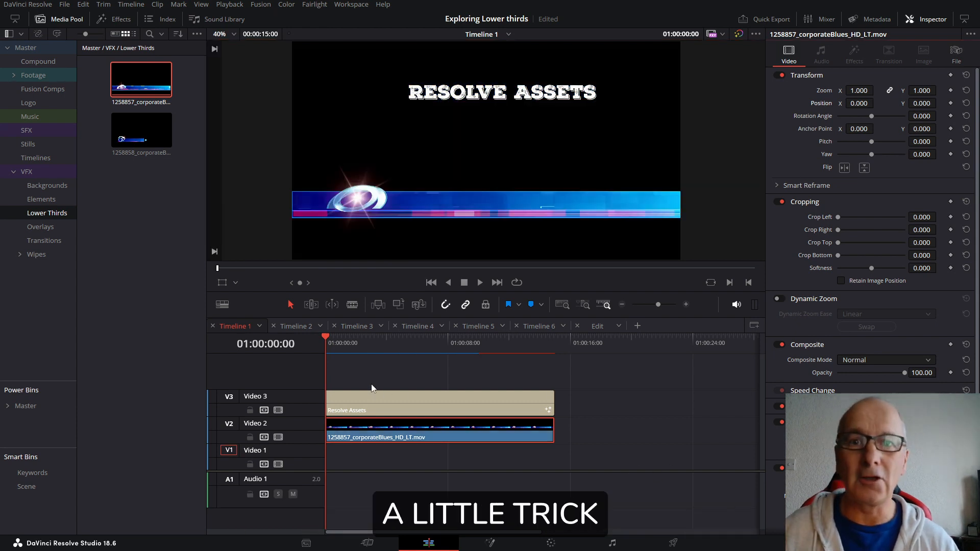
# Step: Show the Transform handles for the lower third in the viewer
pyautogui.click(224, 284)
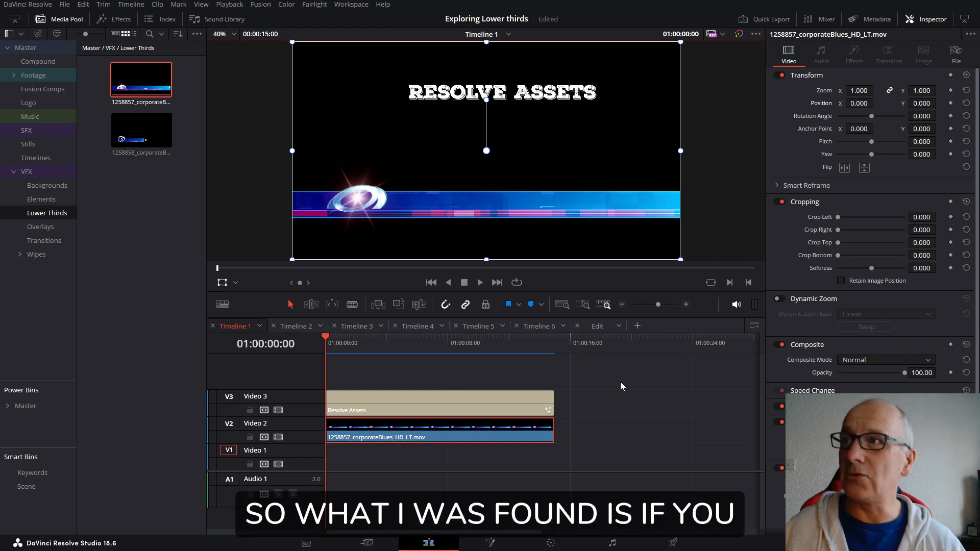
pyautogui.click(236, 283)
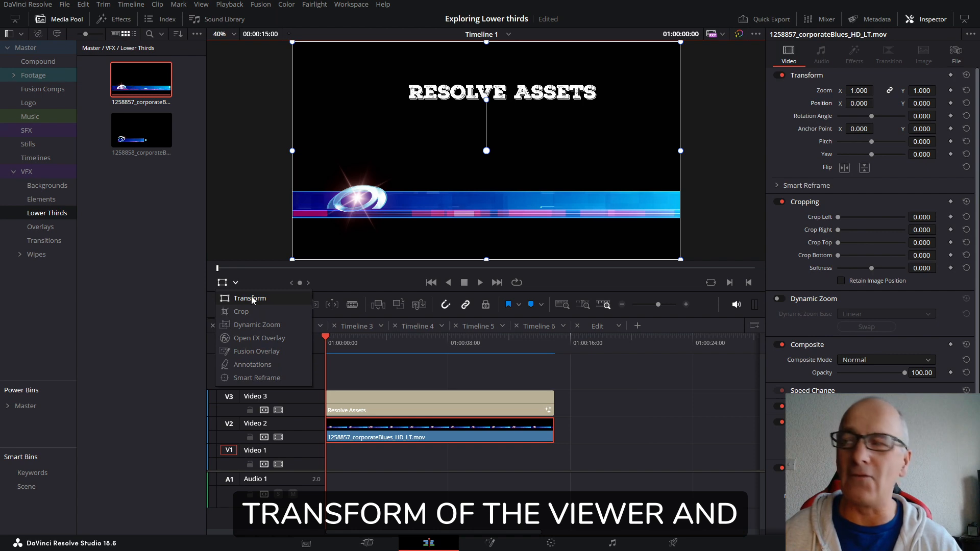
pyautogui.click(236, 283)
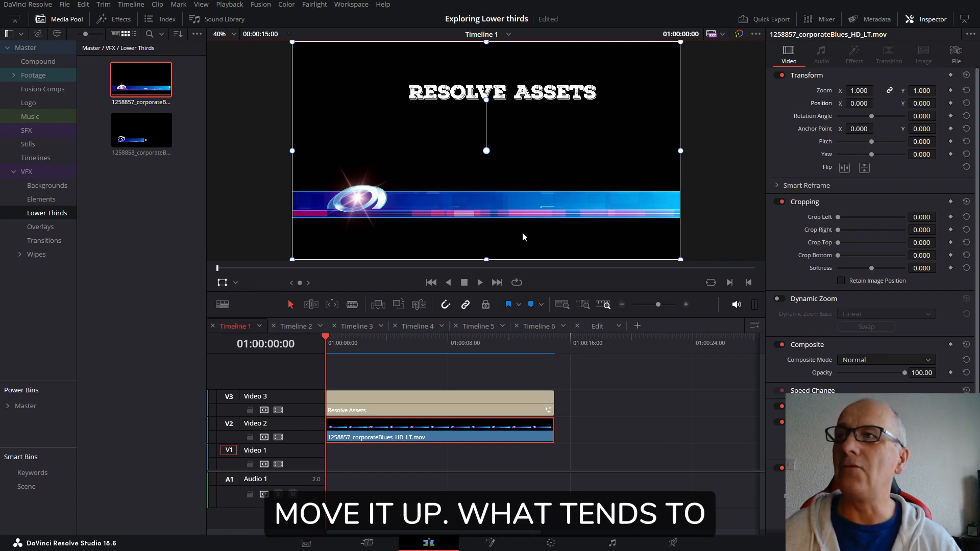
# Step: Try moving the lower third in the viewer diagonally, only vertically and only horizontally, resetting its position after each move
pyautogui.moveTo(523, 235)
pyautogui.mouseDown()
pyautogui.moveTo(525, 221)
pyautogui.moveTo(560, 212)
pyautogui.moveTo(491, 210)
pyautogui.moveTo(533, 213)
pyautogui.moveTo(539, 225)
pyautogui.mouseUp()
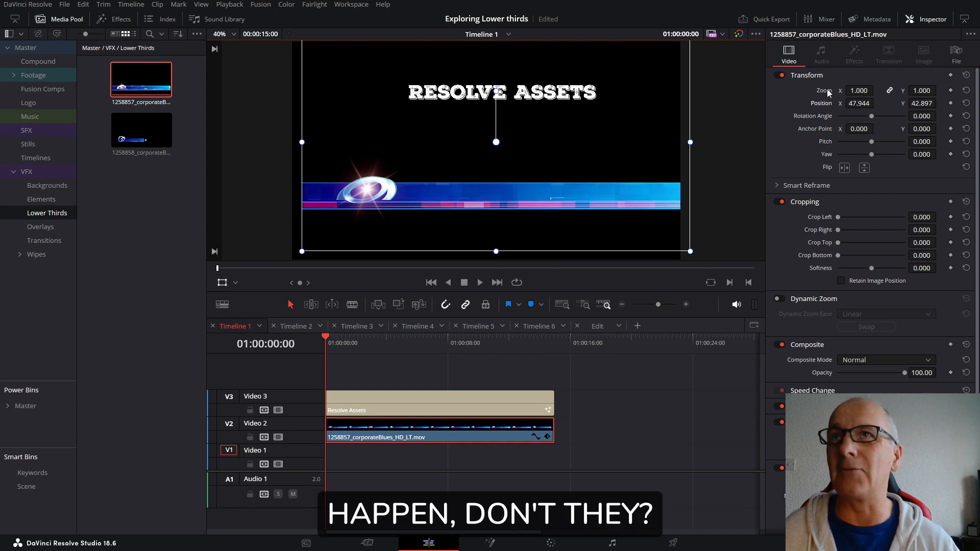
pyautogui.doubleClick(823, 104)
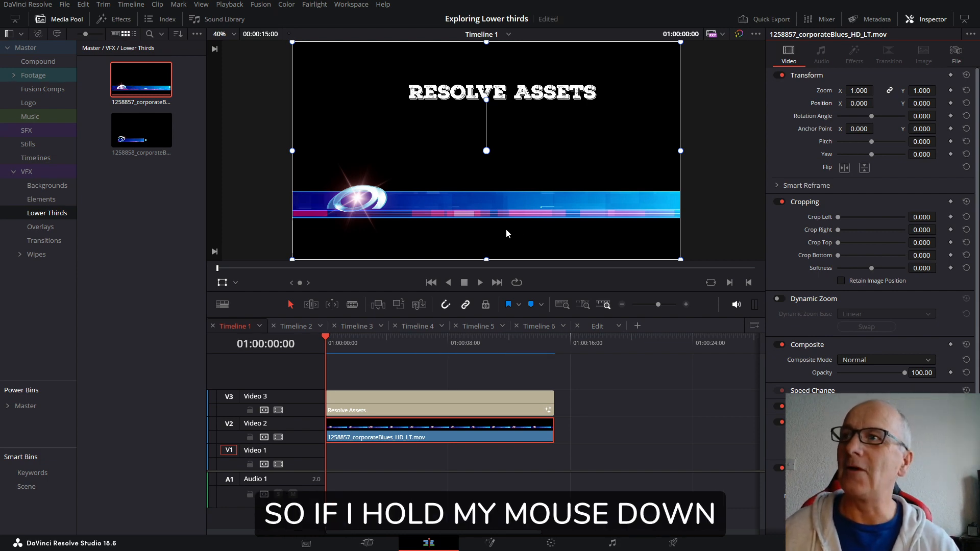
pyautogui.moveTo(493, 235); pyautogui.dragTo(568, 179)
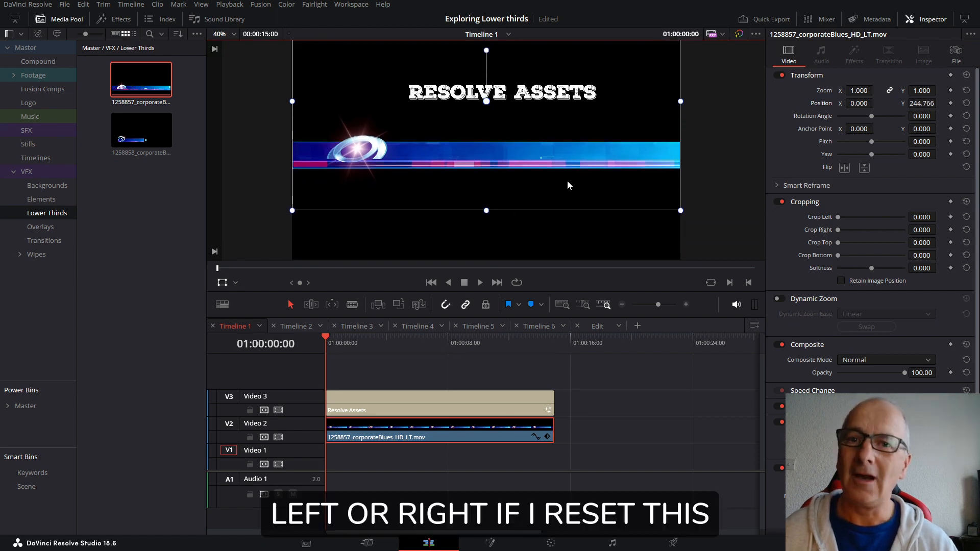
pyautogui.doubleClick(828, 105)
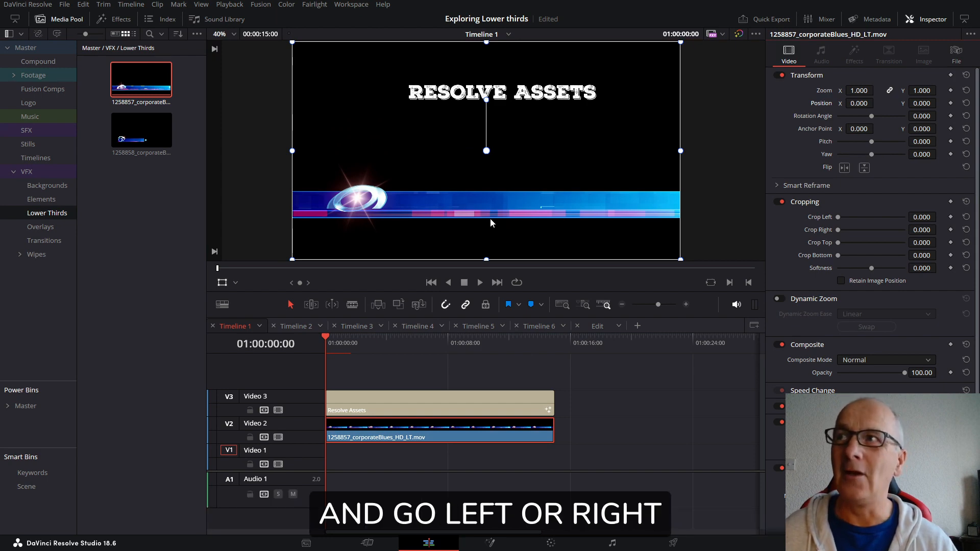
pyautogui.moveTo(490, 218); pyautogui.dragTo(580, 219)
pyautogui.doubleClick(823, 106)
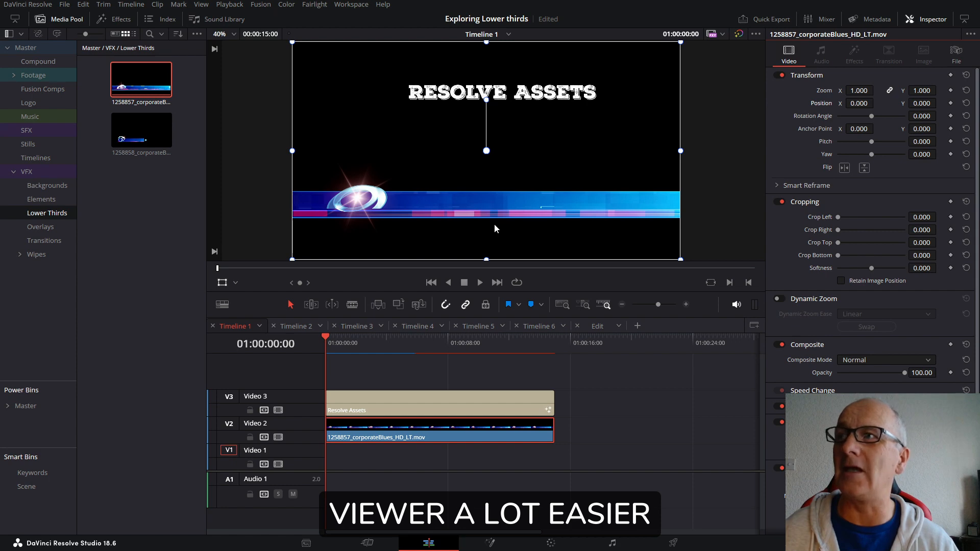
# Step: Move the lower third up behind the title to about Position Y 540, hide the transform handles, and preview the animation
pyautogui.moveTo(494, 223); pyautogui.dragTo(499, 114)
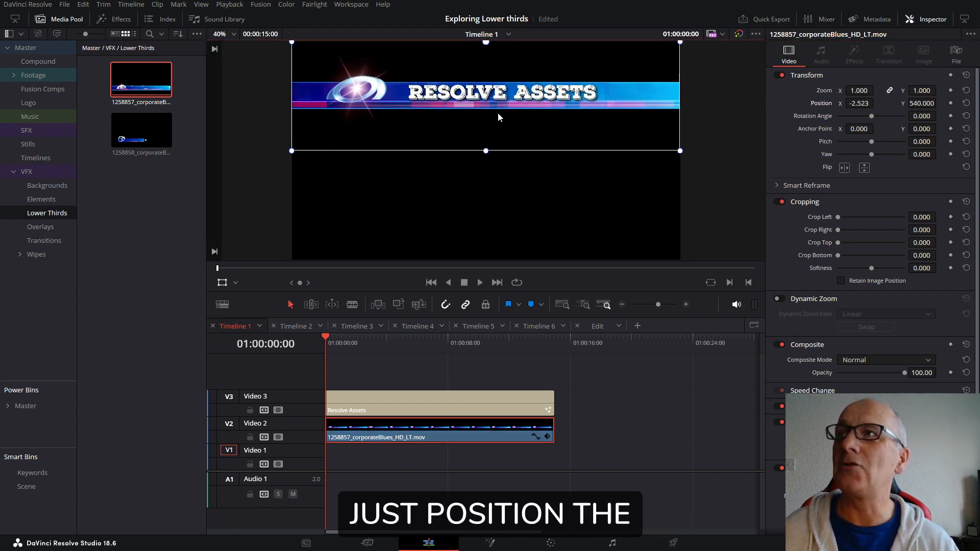
pyautogui.click(222, 284)
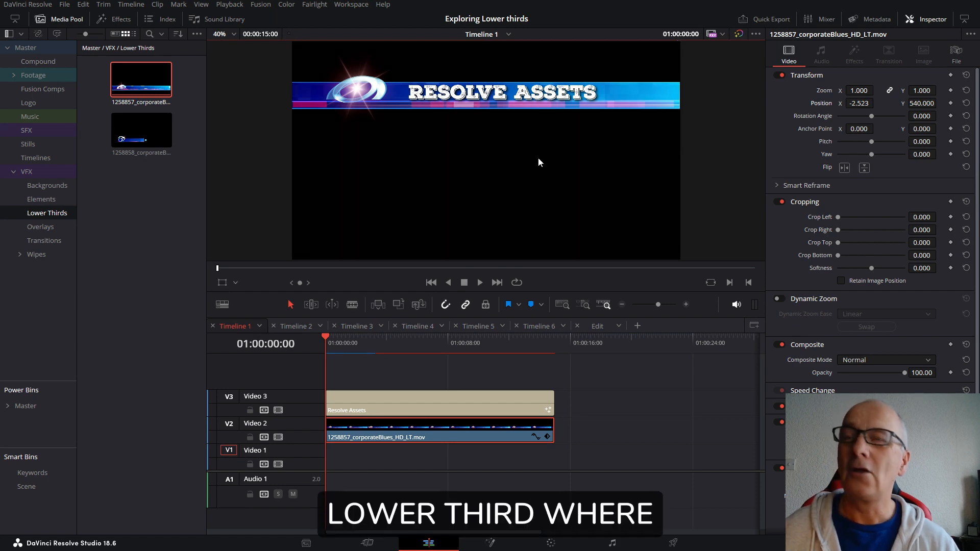
pyautogui.click(480, 282)
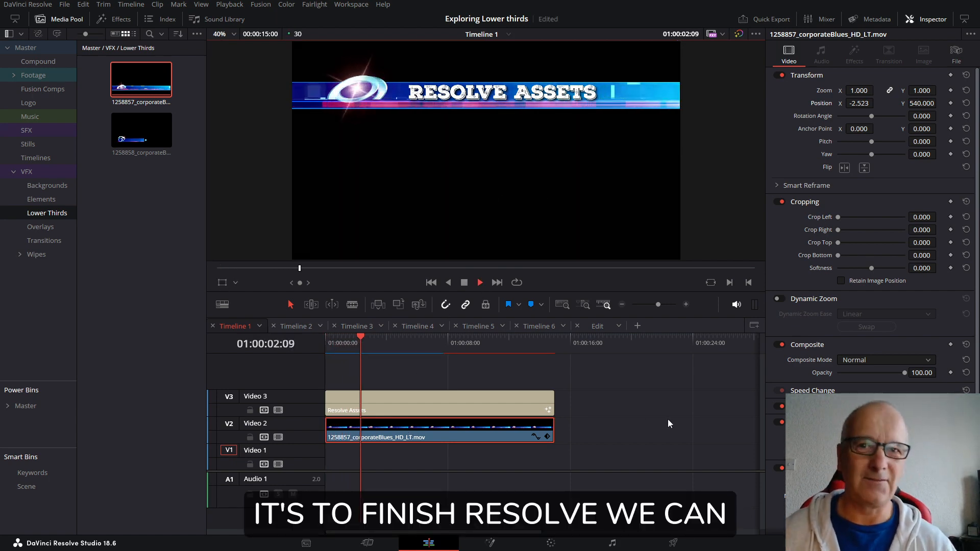
pyautogui.click(464, 282)
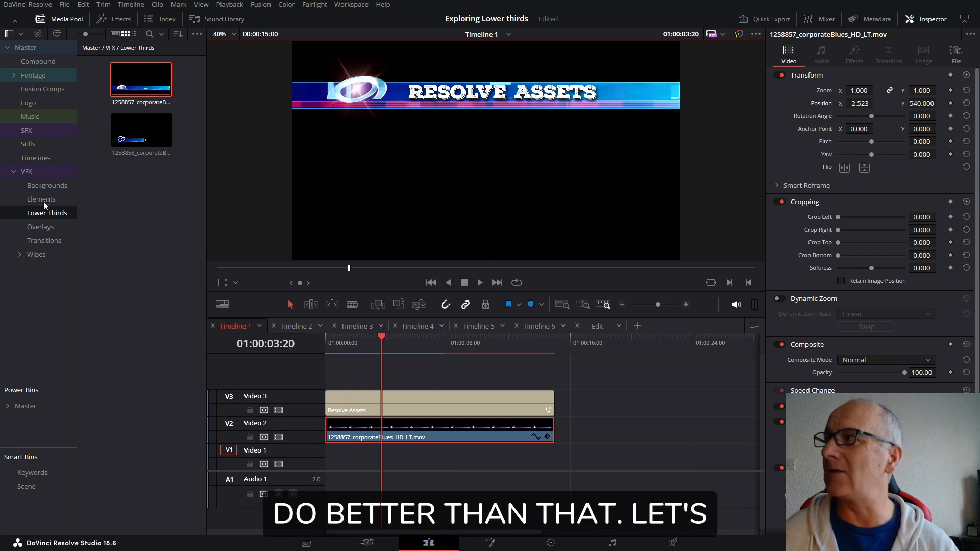
# Step: Place the 1053224_corporateBlues_HD_BG.mp4 background on Video 1 beneath the lower third and play the composite from the start
pyautogui.click(46, 186)
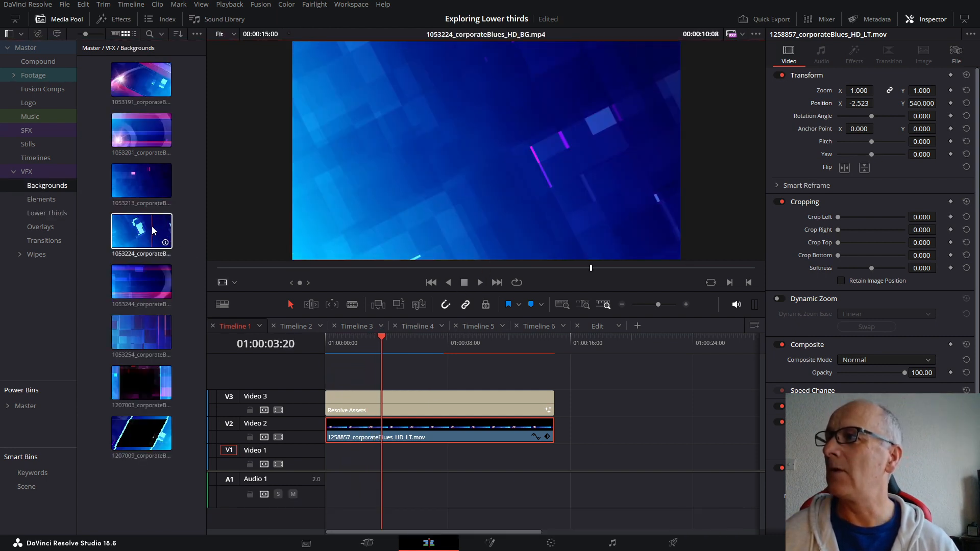
pyautogui.moveTo(152, 230); pyautogui.dragTo(381, 479)
pyautogui.moveTo(345, 348); pyautogui.dragTo(316, 350)
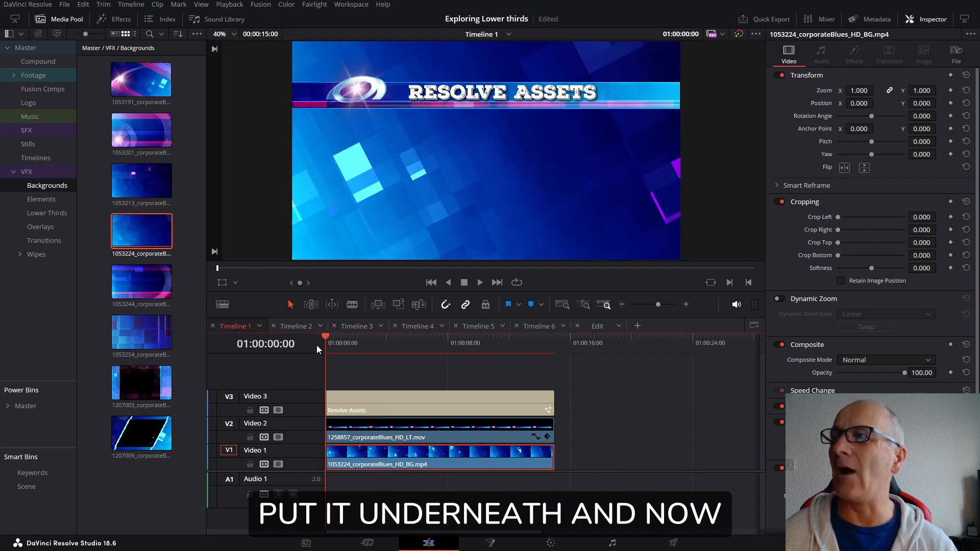
pyautogui.press('space')
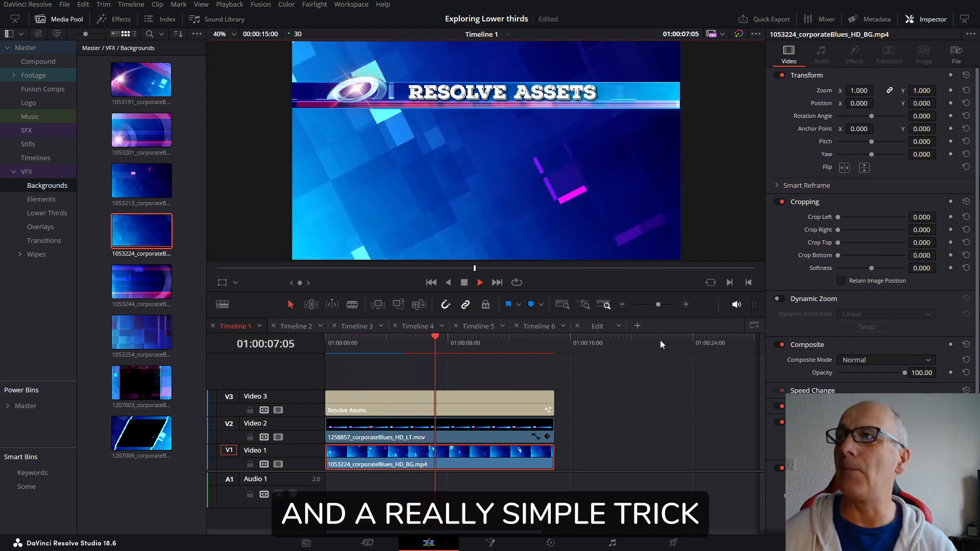
pyautogui.click(463, 283)
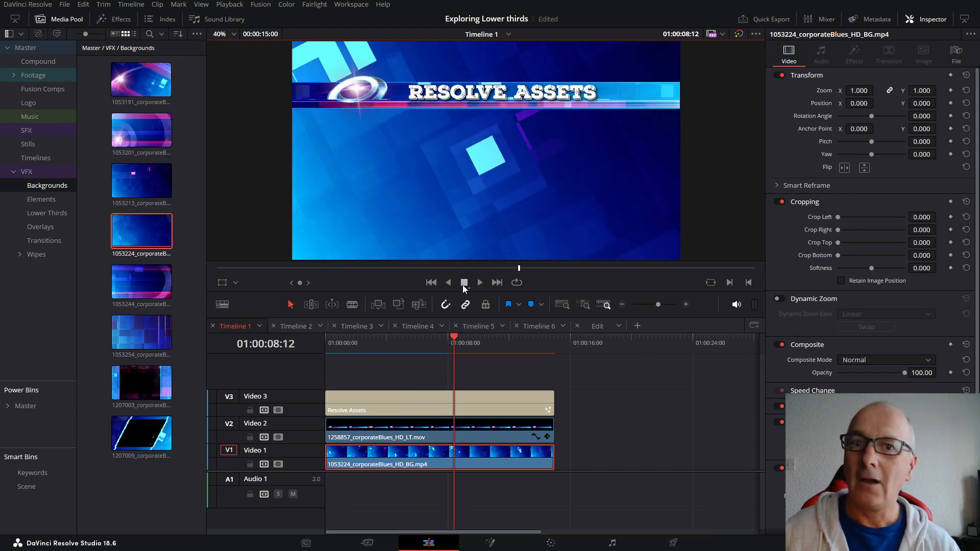
# Step: Hide the Media Pool, rewind Timeline 1, and play Timeline 2 from its start to preview the vertical lower third and title
pyautogui.click(41, 19)
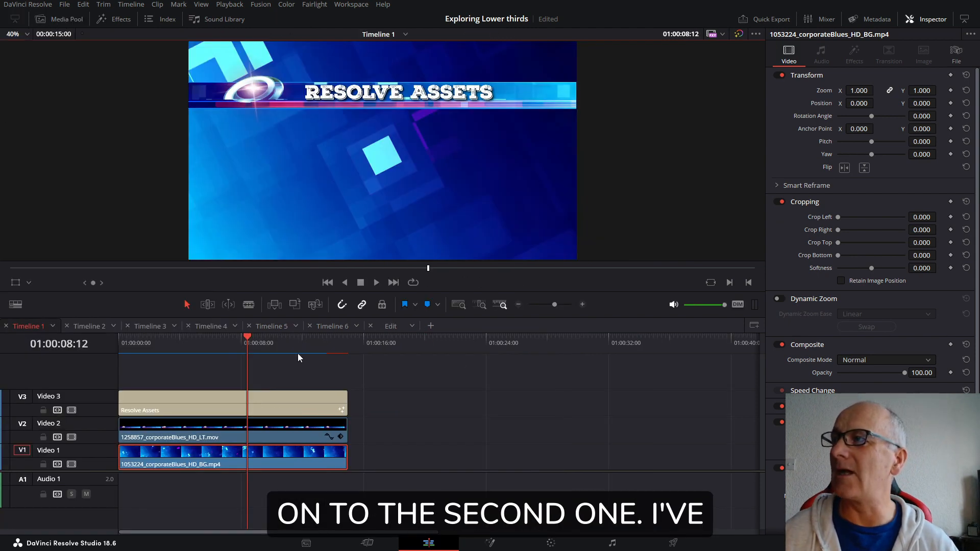
pyautogui.press('Home')
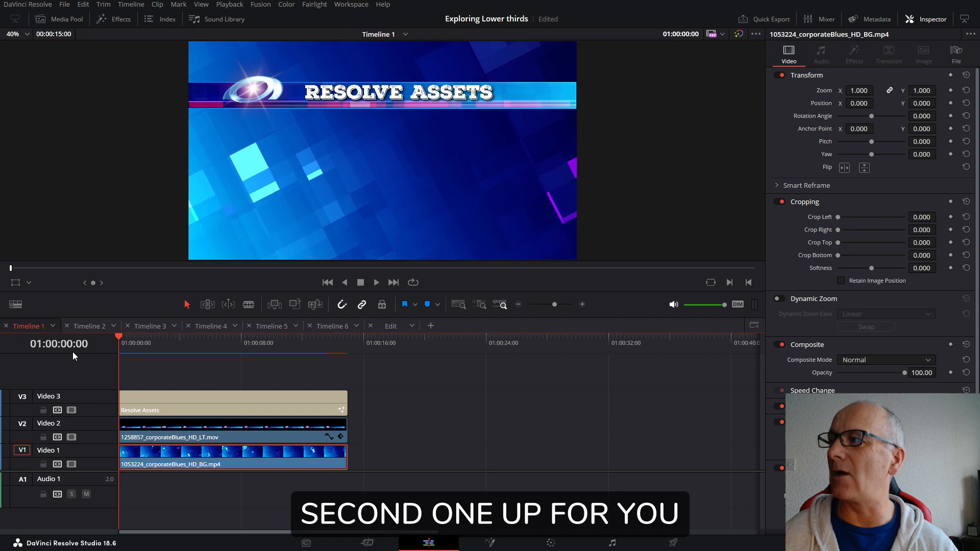
pyautogui.click(81, 326)
pyautogui.moveTo(132, 343); pyautogui.dragTo(117, 343)
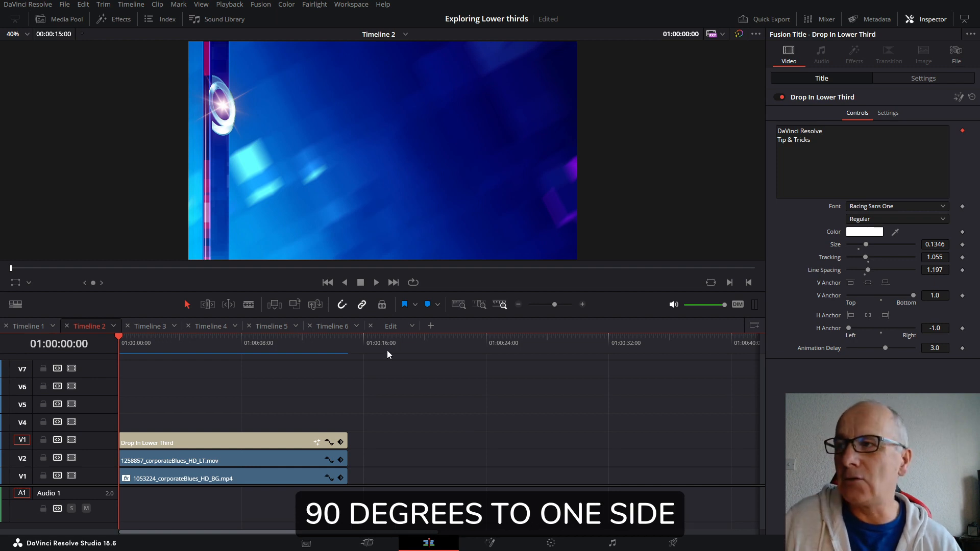
pyautogui.click(376, 282)
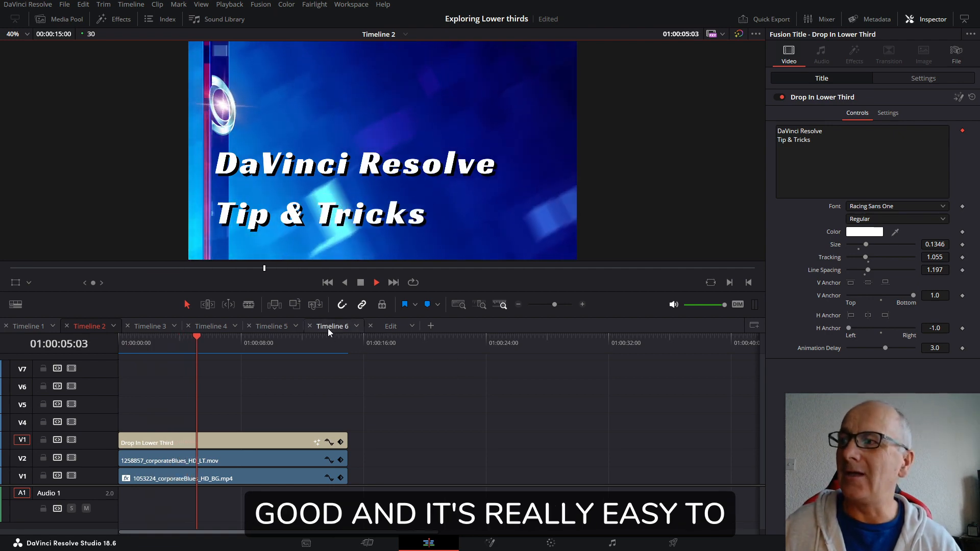
pyautogui.click(360, 282)
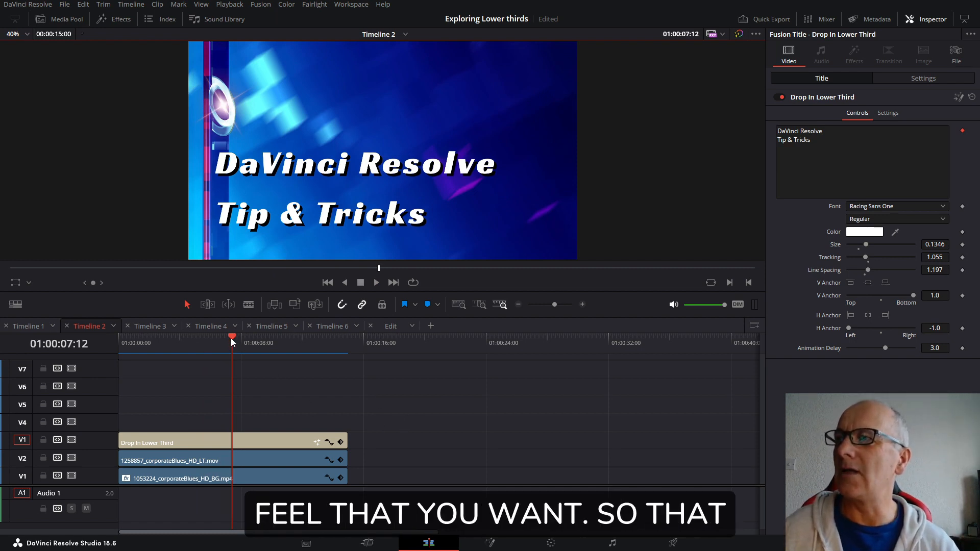
# Step: Set the Directional Blur strength of Timeline 2's background clip to 0.473
pyautogui.click(216, 339)
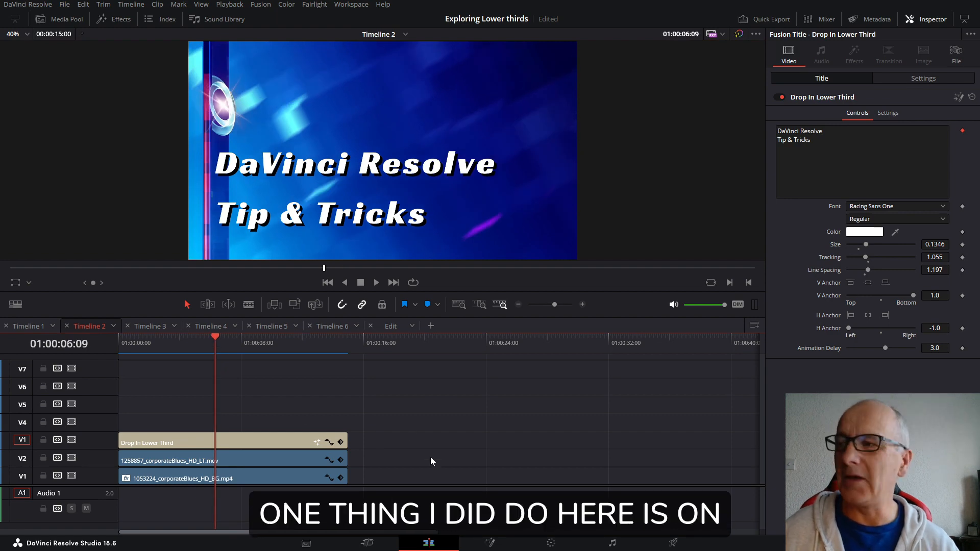
pyautogui.click(182, 479)
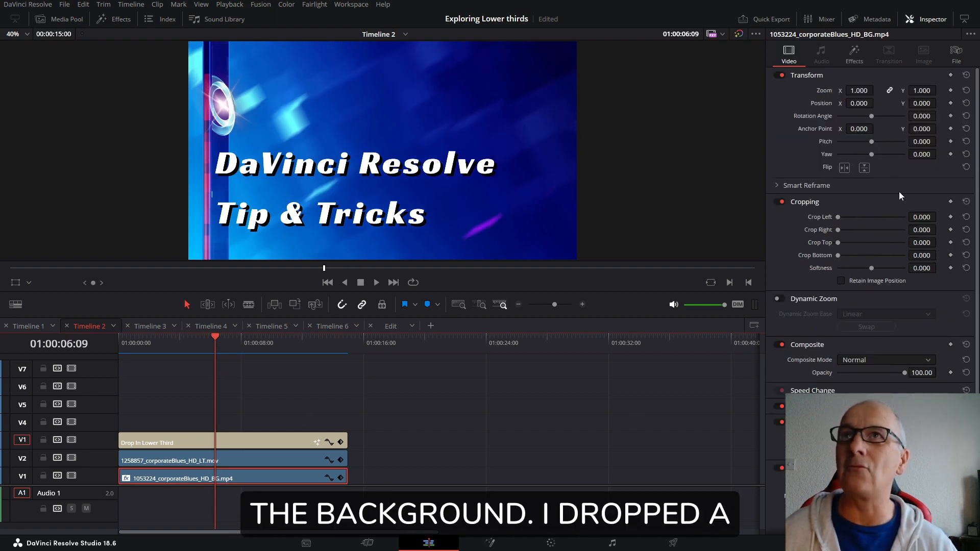
pyautogui.click(854, 53)
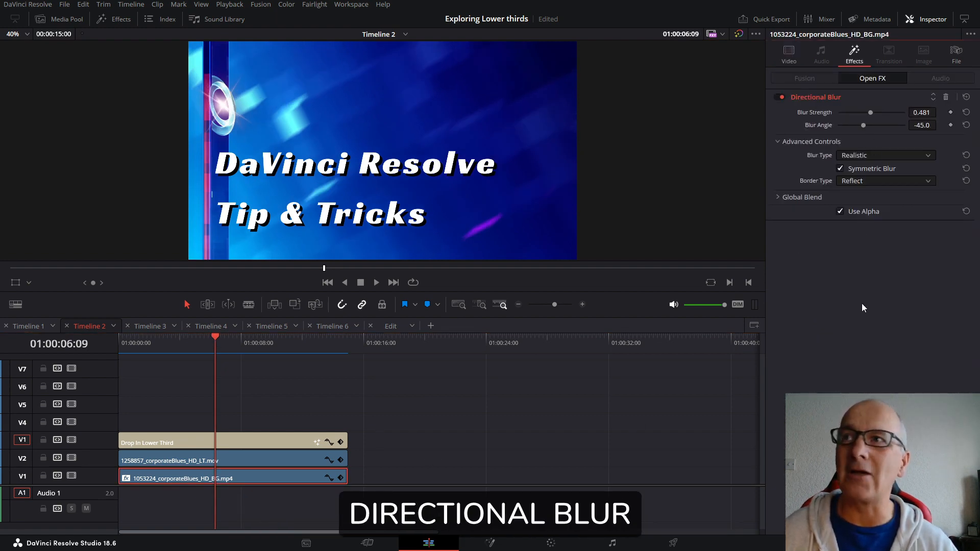
pyautogui.moveTo(870, 113)
pyautogui.mouseDown()
pyautogui.moveTo(848, 116)
pyautogui.moveTo(870, 114)
pyautogui.mouseUp()
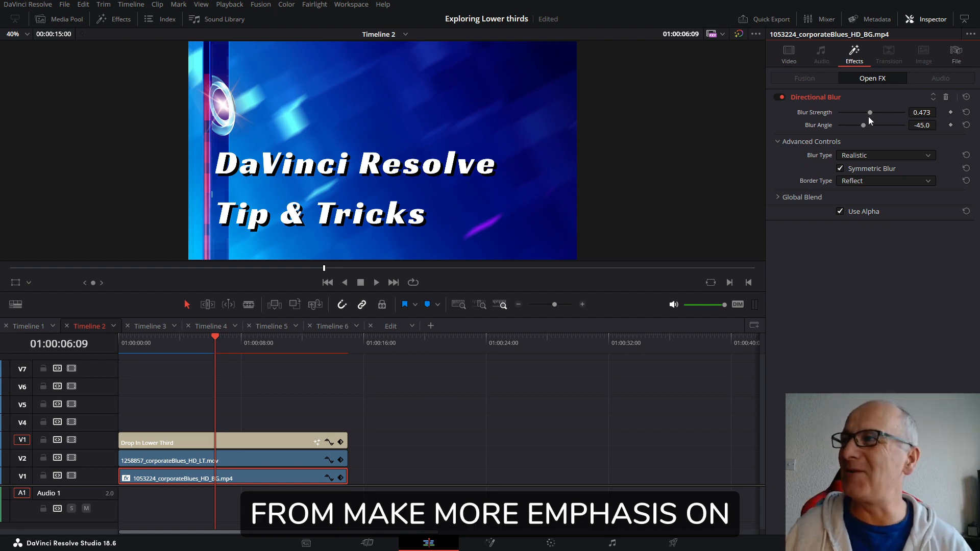
# Step: Rewind Timeline 2, then show Timeline 3 from its first frame
pyautogui.moveTo(207, 335); pyautogui.dragTo(116, 360)
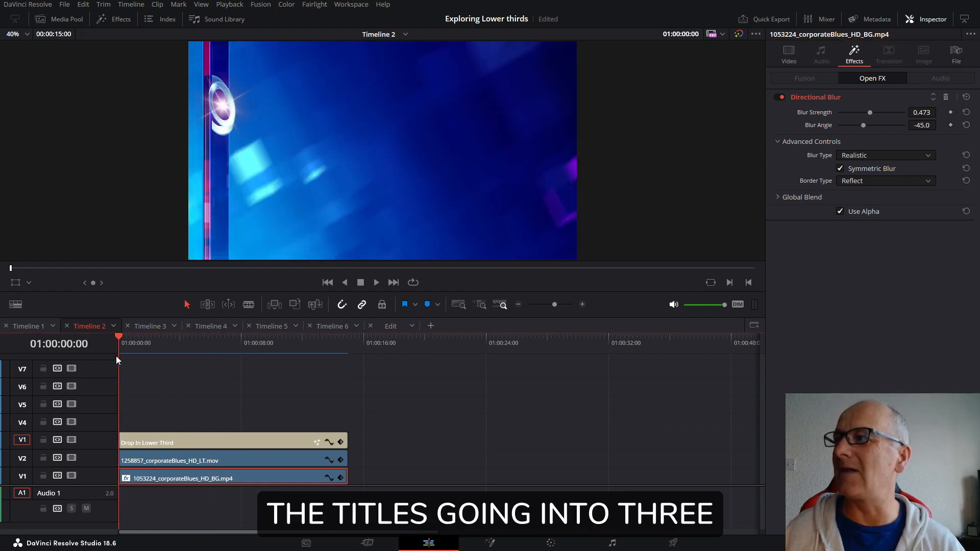
pyautogui.click(148, 328)
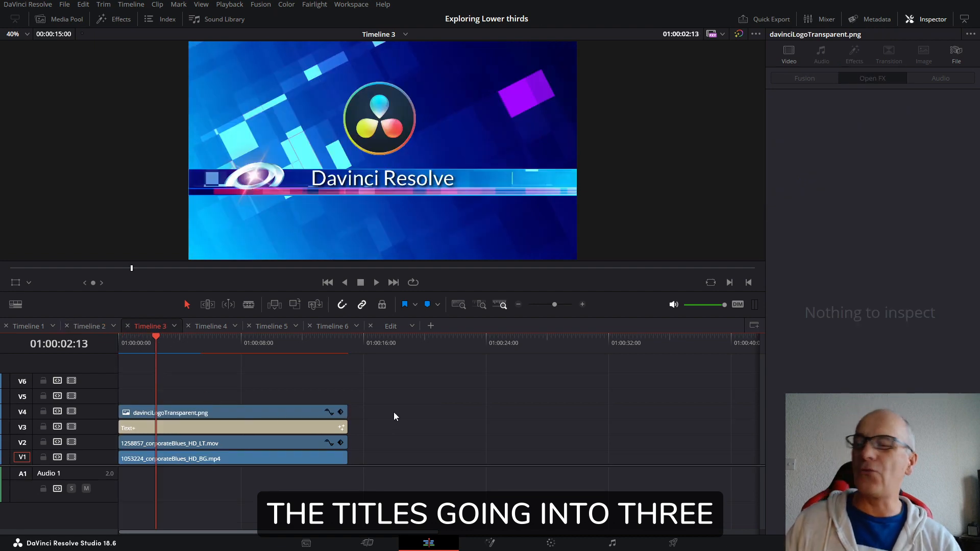
pyautogui.moveTo(156, 339); pyautogui.dragTo(118, 339)
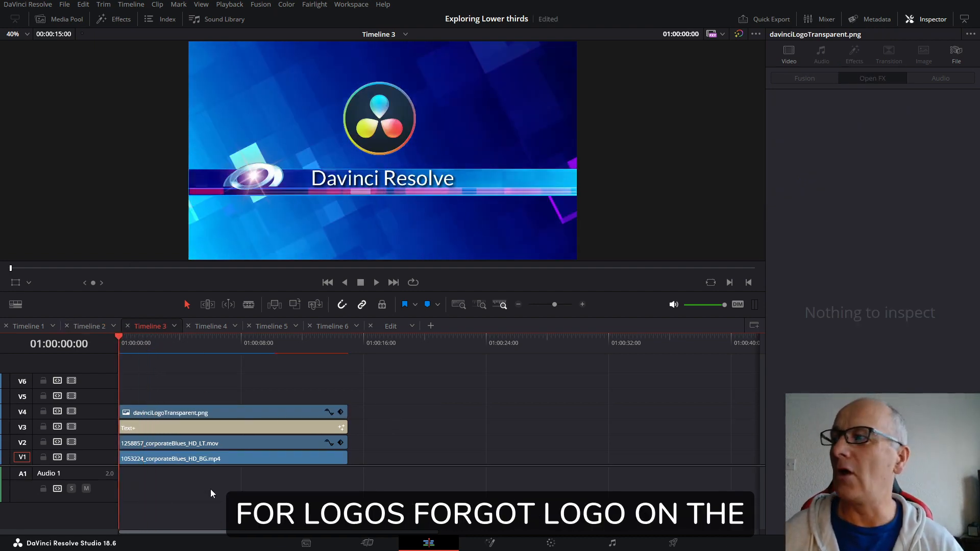
# Step: Switch Video 2 and Video 1 off and back on in Timeline 3 to compare the logo backdrop, and play the composite
pyautogui.click(72, 442)
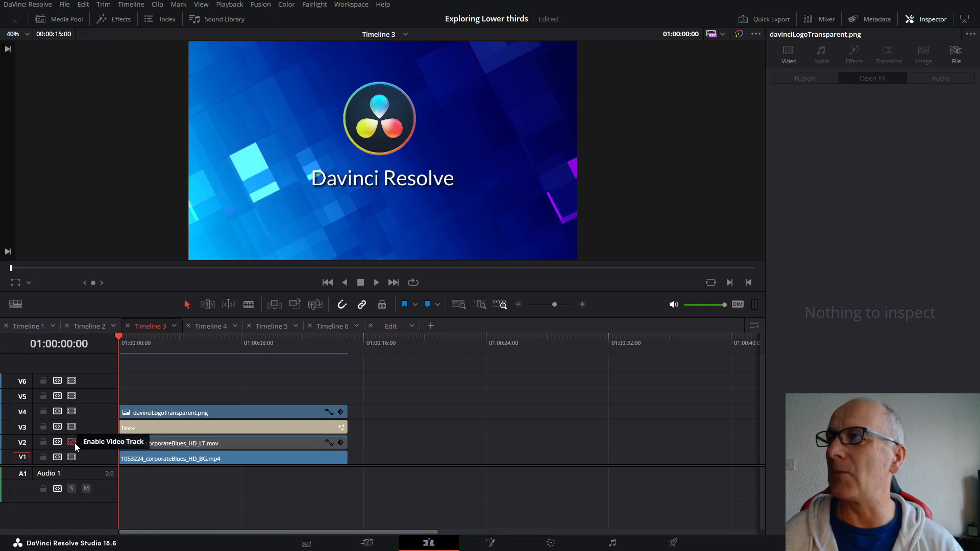
pyautogui.click(75, 456)
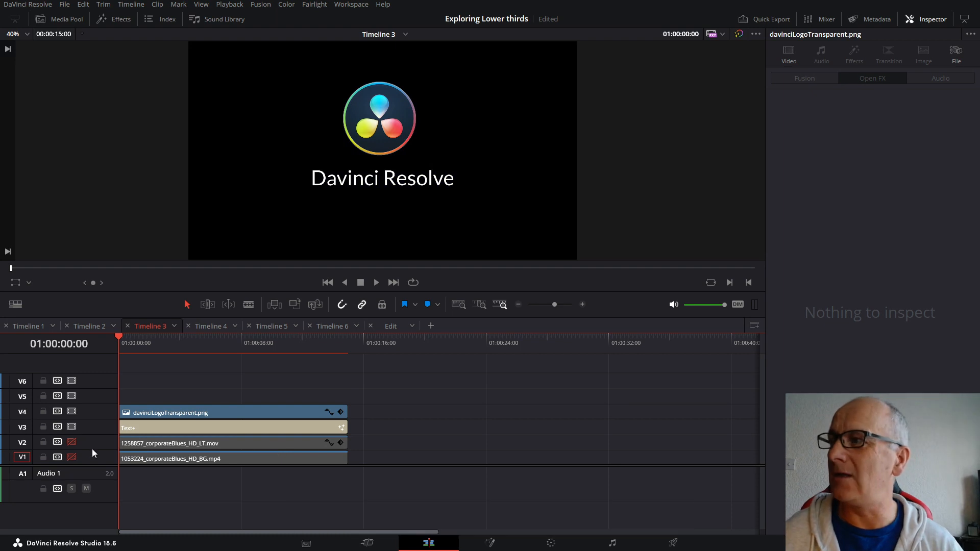
pyautogui.click(72, 443)
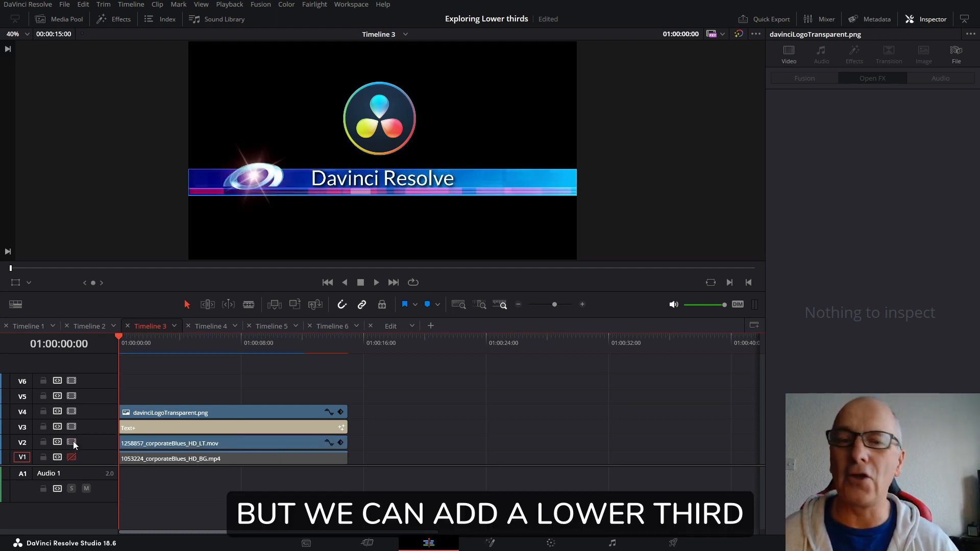
pyautogui.click(72, 457)
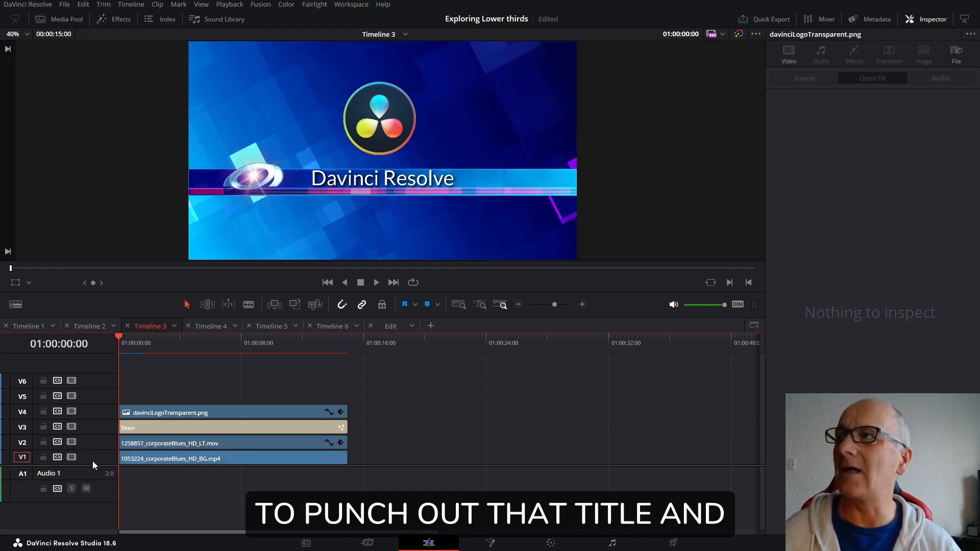
pyautogui.click(376, 282)
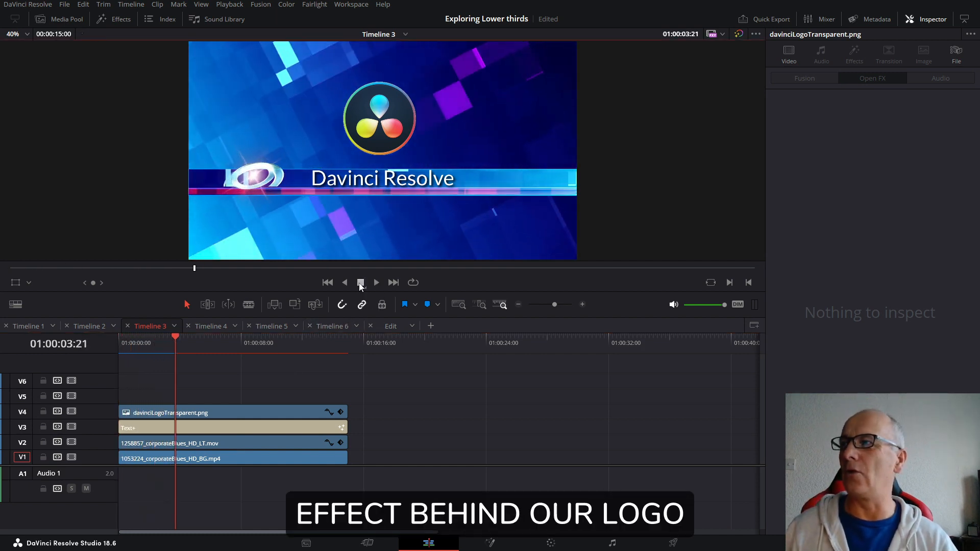
pyautogui.click(361, 282)
# Step: Show Timeline 4, rewind it to its first frame and play the lower third showing through the RESOLVE ASSETS text
pyautogui.click(213, 326)
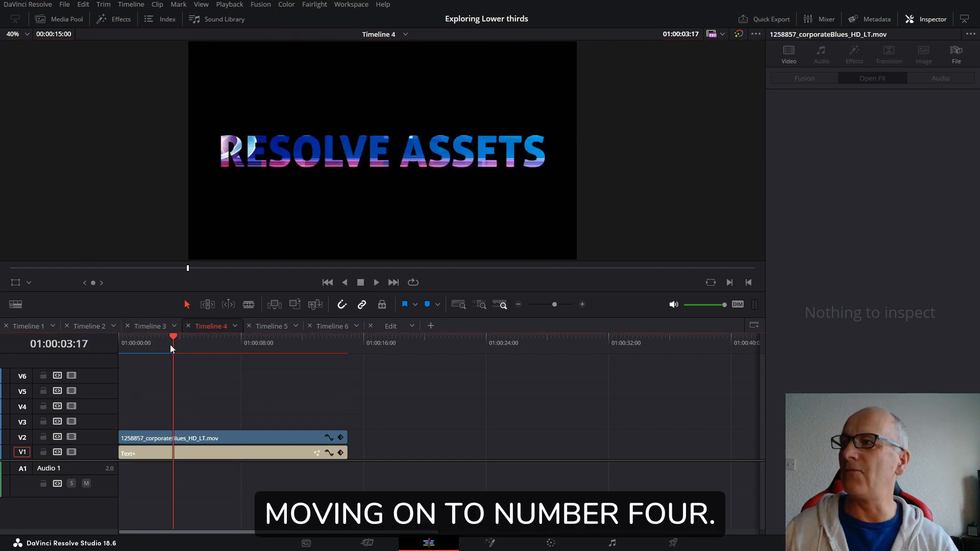
pyautogui.moveTo(174, 339); pyautogui.dragTo(77, 394)
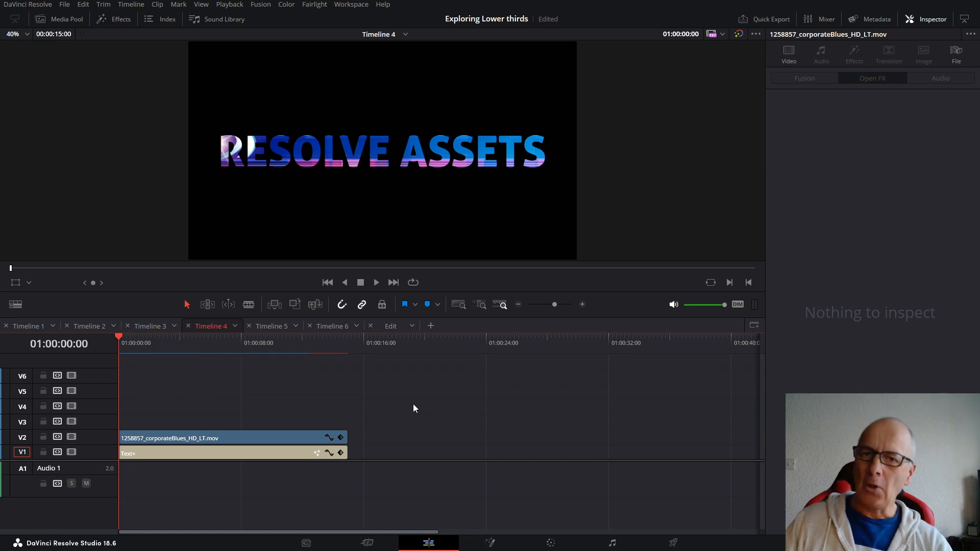
pyautogui.click(377, 282)
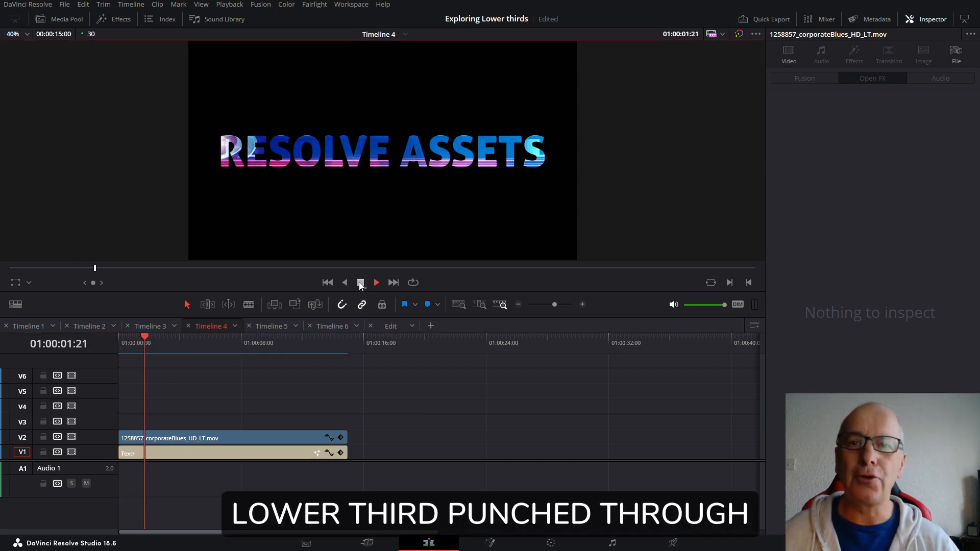
pyautogui.click(360, 283)
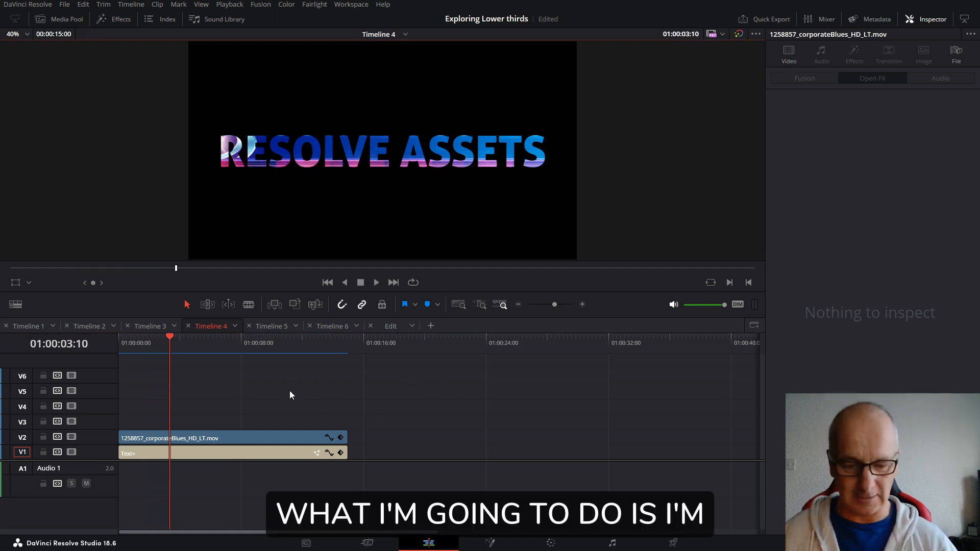
# Step: Place a second lower third and Text+ pair after the first in Timeline 4, setting the lower third's zoom to 1.250 and Y position to 331
pyautogui.moveTo(289, 394); pyautogui.dragTo(530, 456)
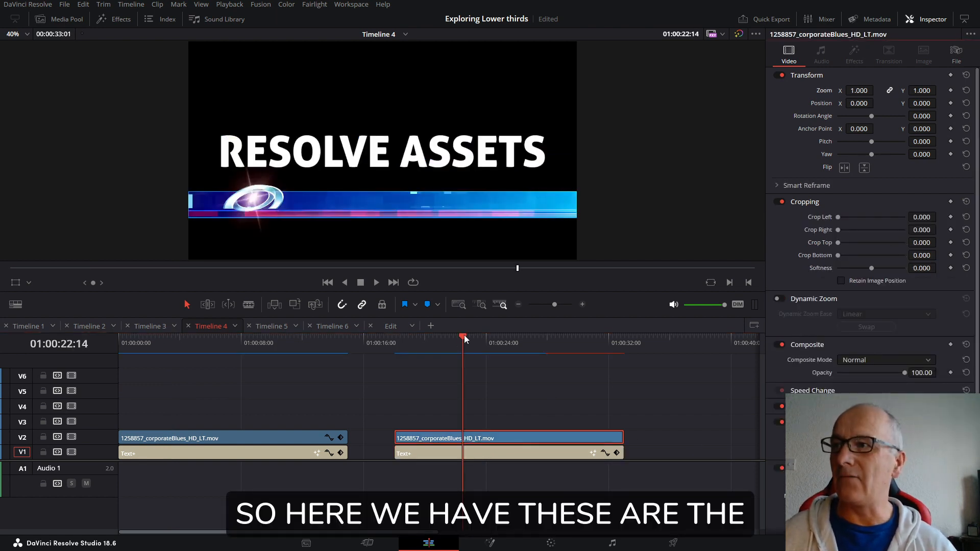
pyautogui.moveTo(464, 335)
pyautogui.mouseDown()
pyautogui.moveTo(449, 336)
pyautogui.moveTo(465, 337)
pyautogui.mouseUp()
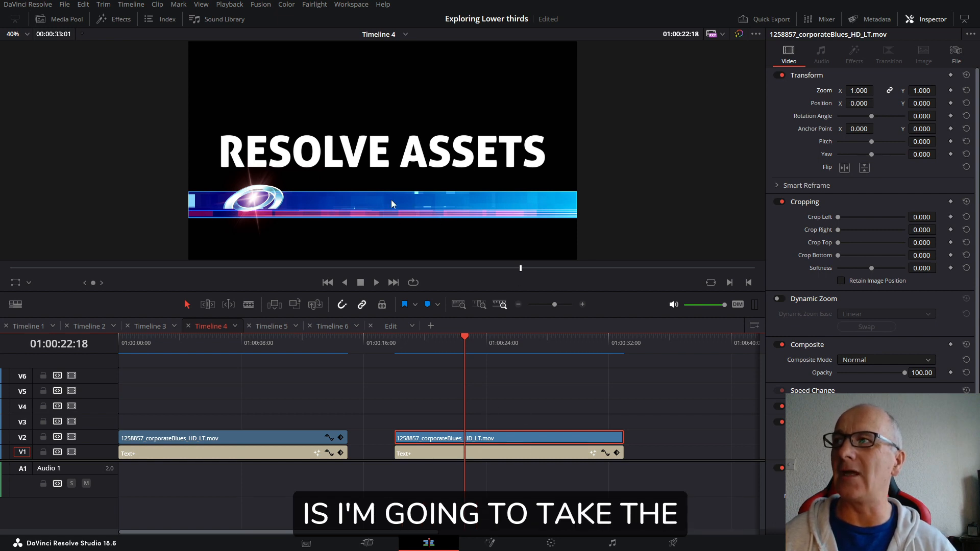
pyautogui.moveTo(919, 103); pyautogui.dragTo(953, 103)
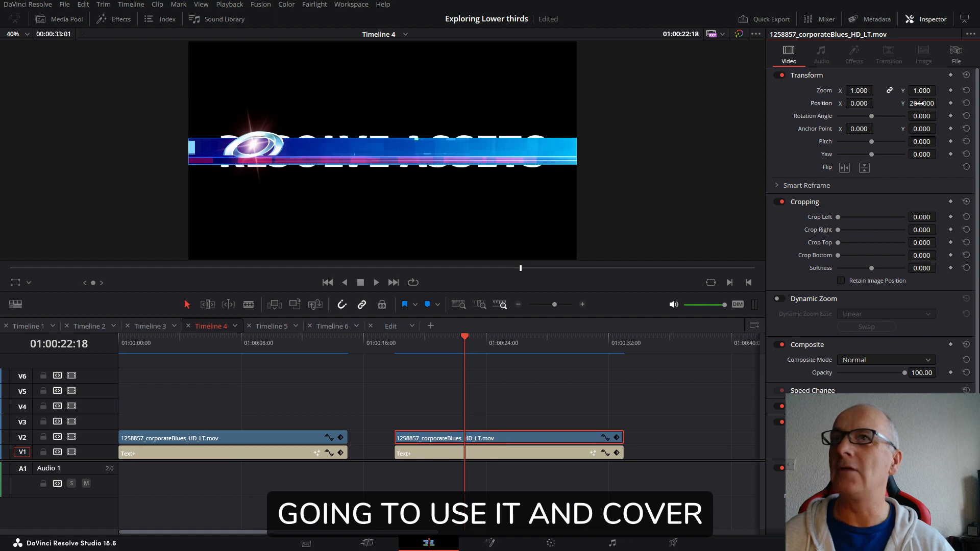
pyautogui.moveTo(860, 90); pyautogui.dragTo(920, 103)
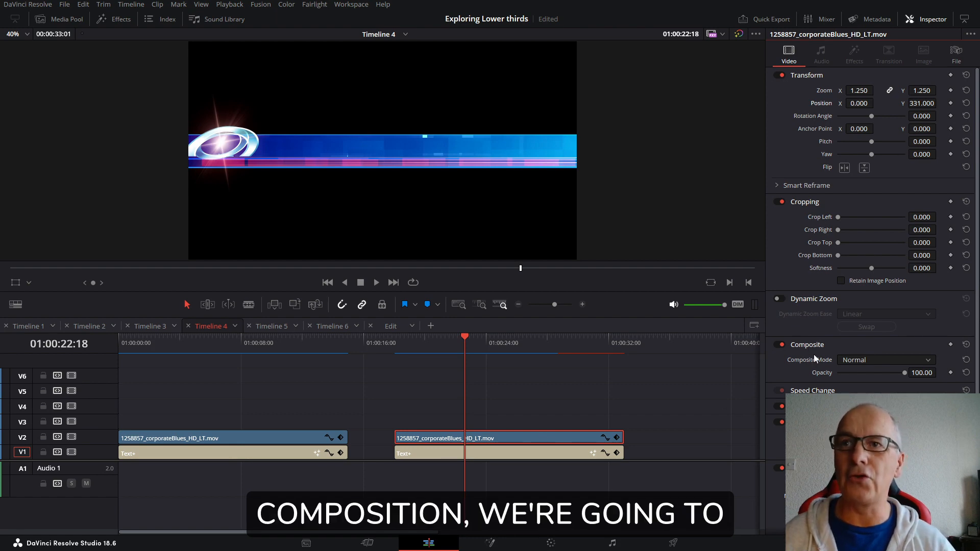
# Step: Set the second lower third's composite mode to Foreground and the composite mode of the Text+ beneath it to Alpha
pyautogui.click(877, 359)
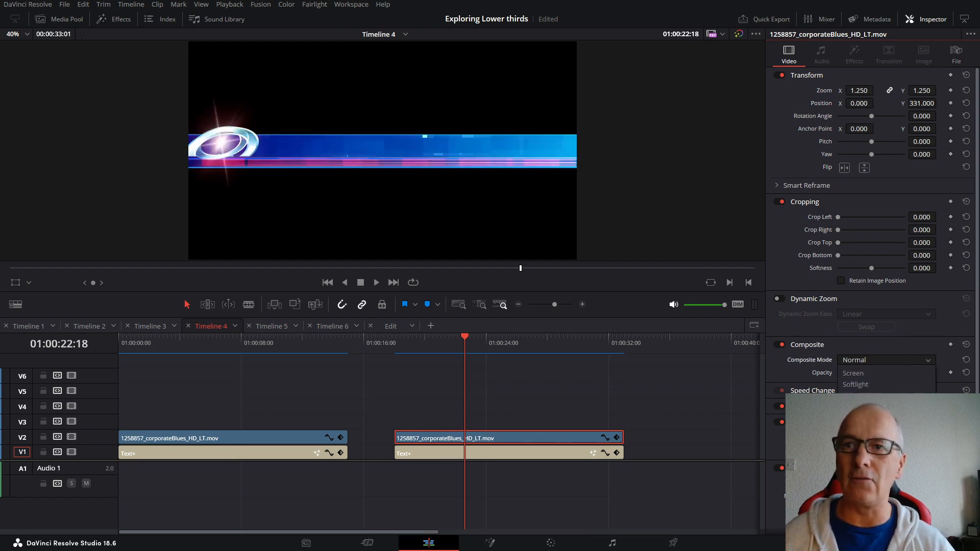
pyautogui.click(872, 418)
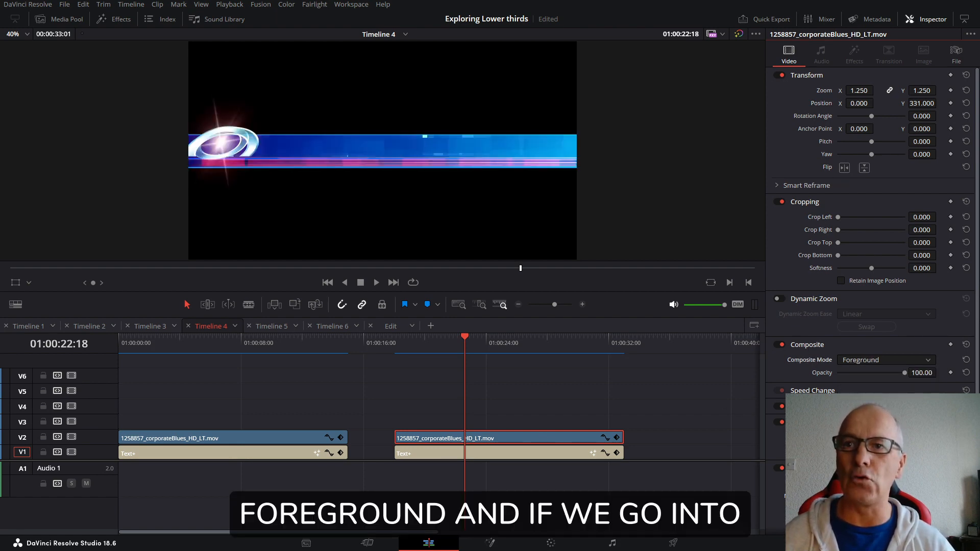
pyautogui.click(509, 456)
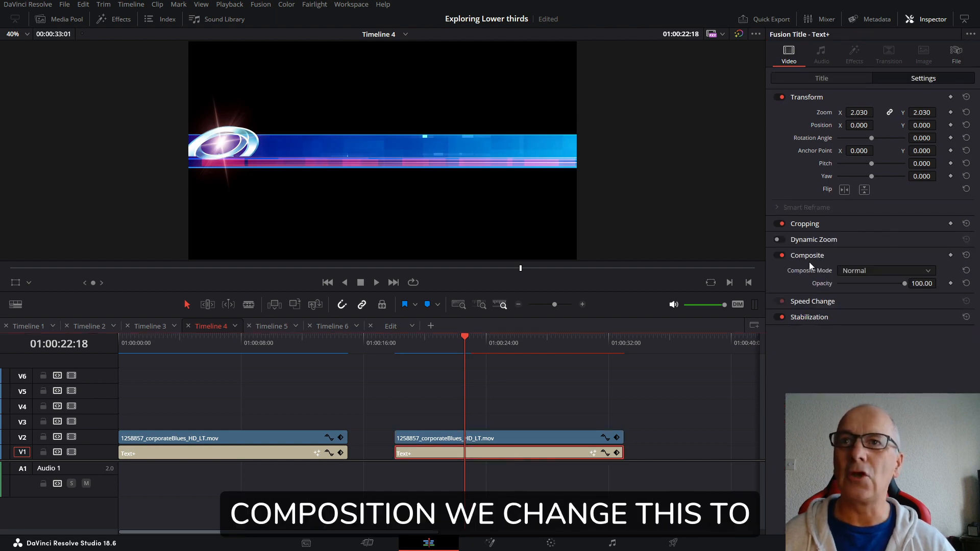
pyautogui.click(874, 271)
pyautogui.scroll(-5, 874, 318)
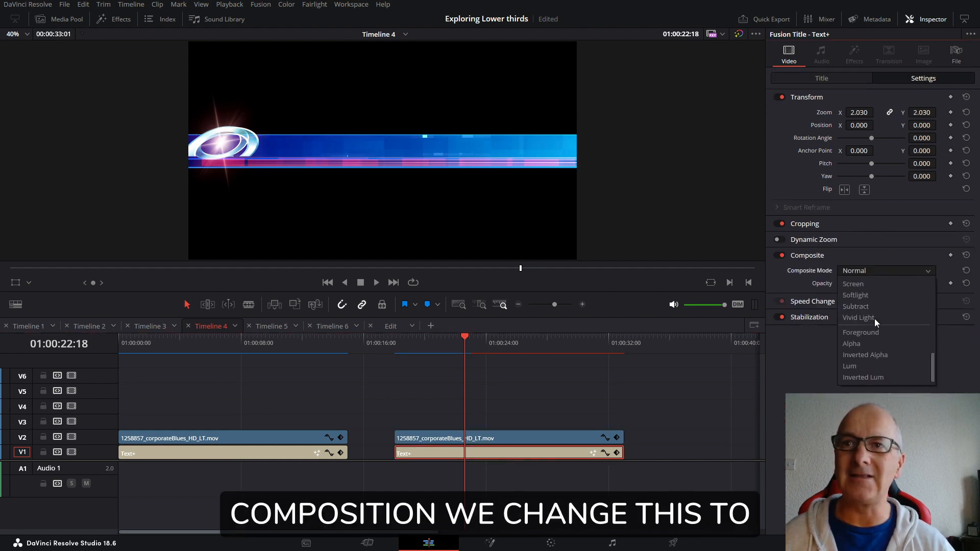
pyautogui.click(859, 344)
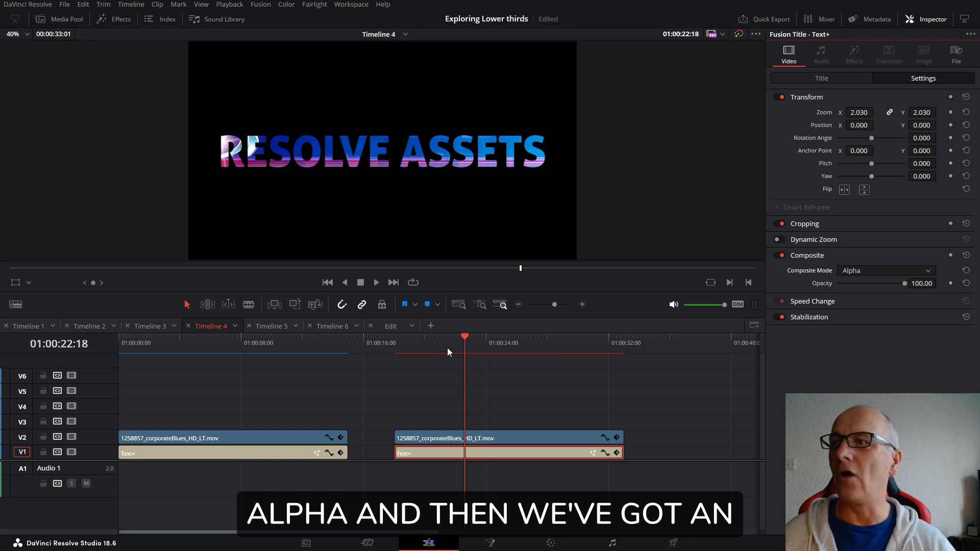
# Step: Play Timeline 4's second lower third and Text+ pair from its start to preview the punched-through text, and deselect the title
pyautogui.moveTo(447, 352); pyautogui.dragTo(395, 342)
pyautogui.click(376, 283)
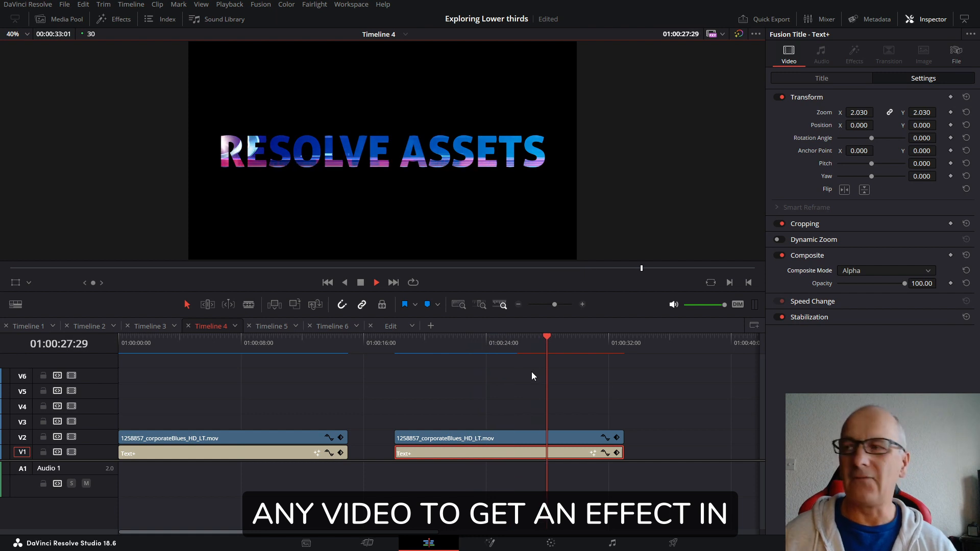
pyautogui.press('space')
pyautogui.click(295, 379)
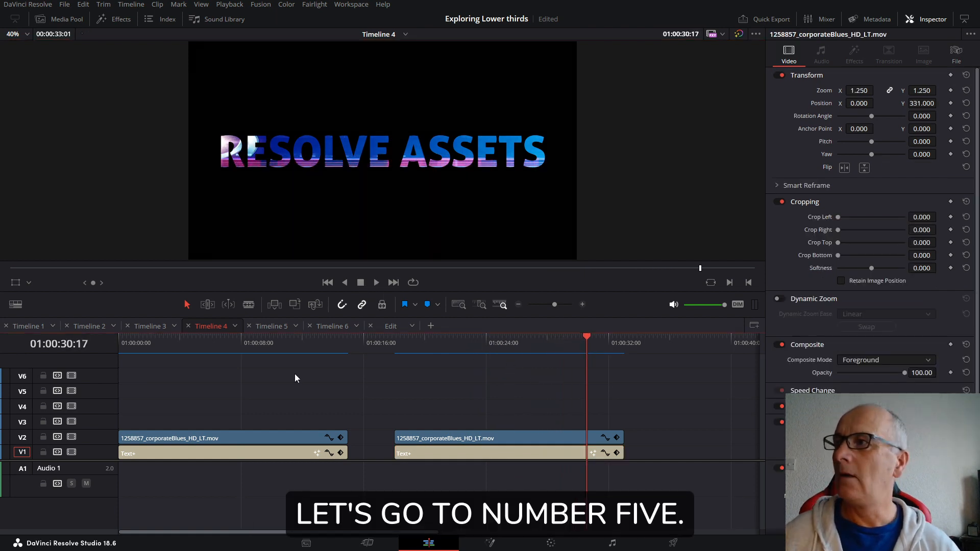
# Step: Show Timeline 5, enable Video 2 and set its Solid Color overlay's opacity to 73.28
pyautogui.click(278, 325)
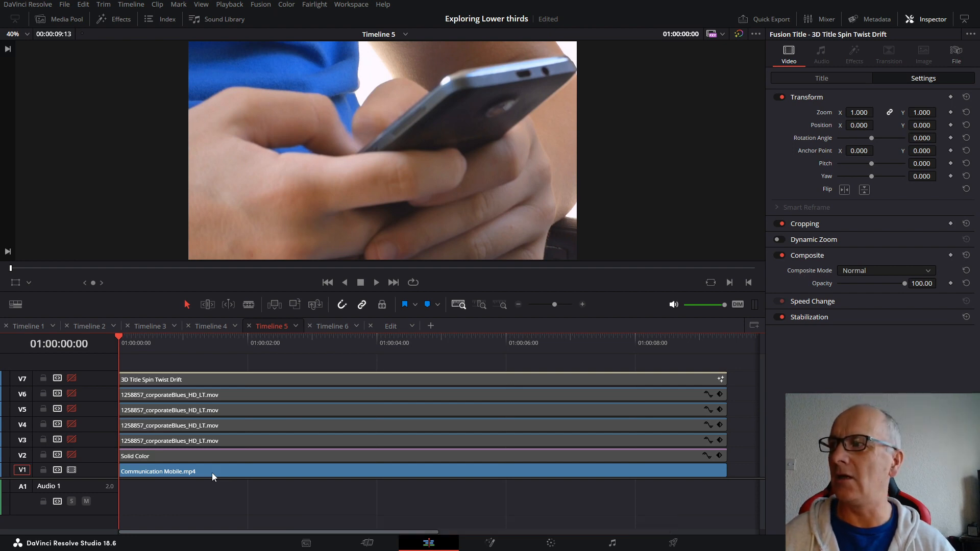
pyautogui.click(71, 455)
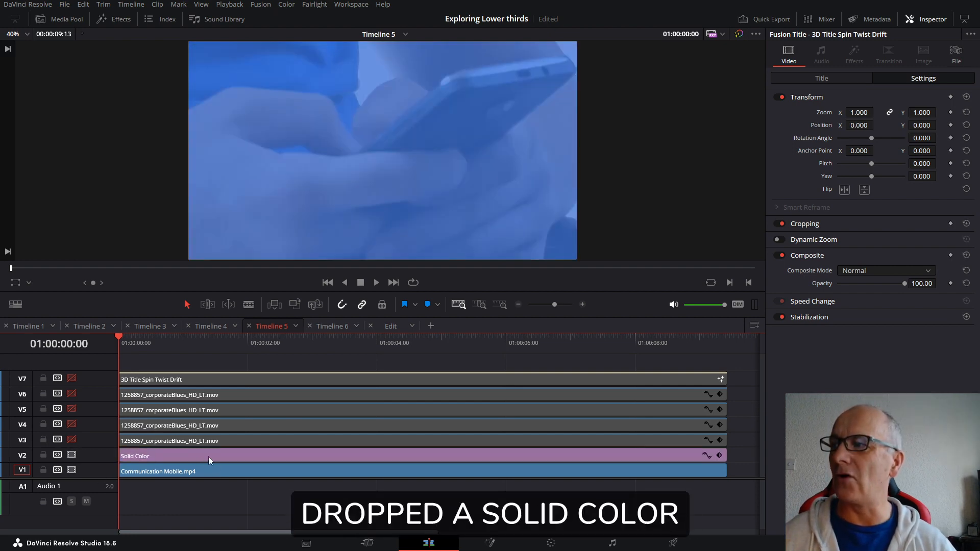
pyautogui.click(209, 456)
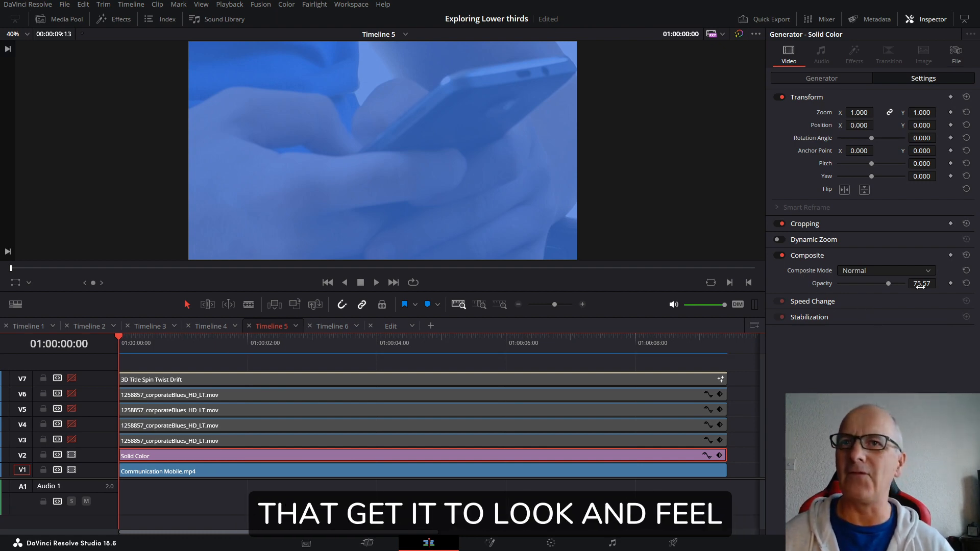
pyautogui.moveTo(889, 284)
pyautogui.mouseDown()
pyautogui.moveTo(874, 283)
pyautogui.moveTo(887, 283)
pyautogui.mouseUp()
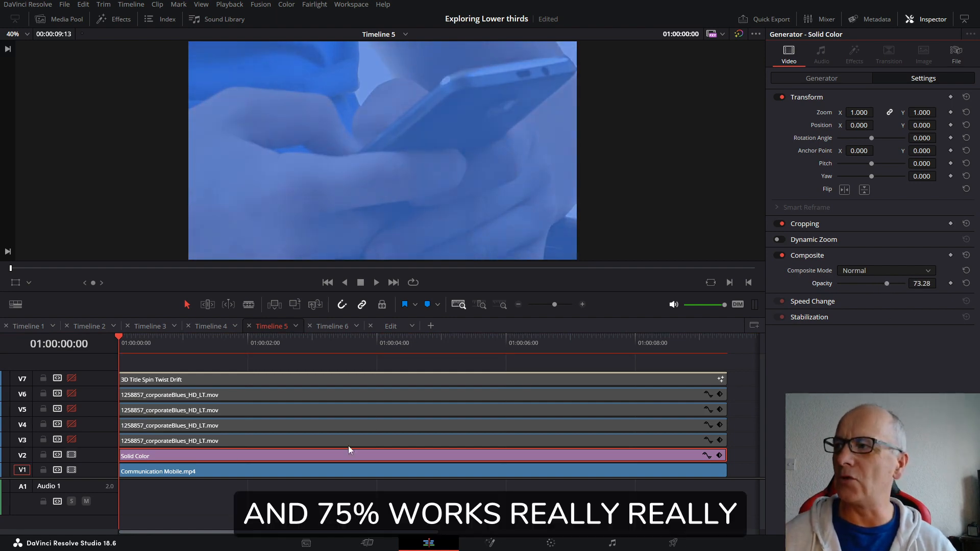
# Step: Enable Video 3 through Video 7 to add the four lower third borders and 3D title, and play Timeline 5 from its start
pyautogui.click(71, 439)
pyautogui.click(71, 424)
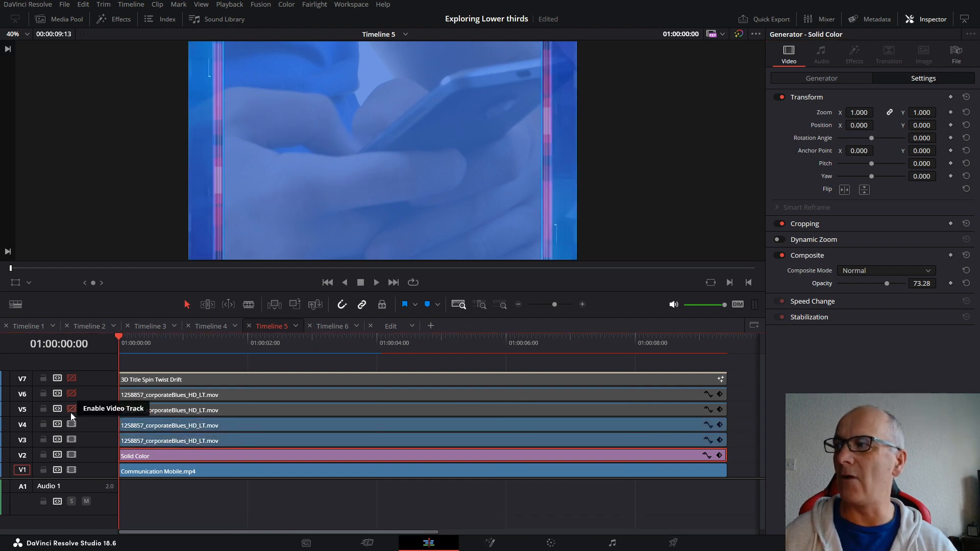
pyautogui.click(70, 409)
pyautogui.click(69, 395)
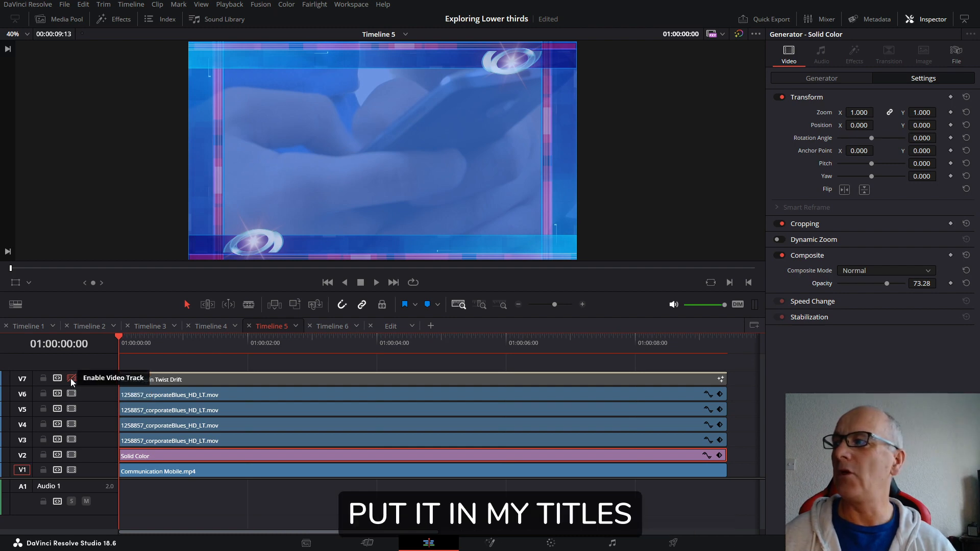
pyautogui.click(71, 379)
pyautogui.click(377, 282)
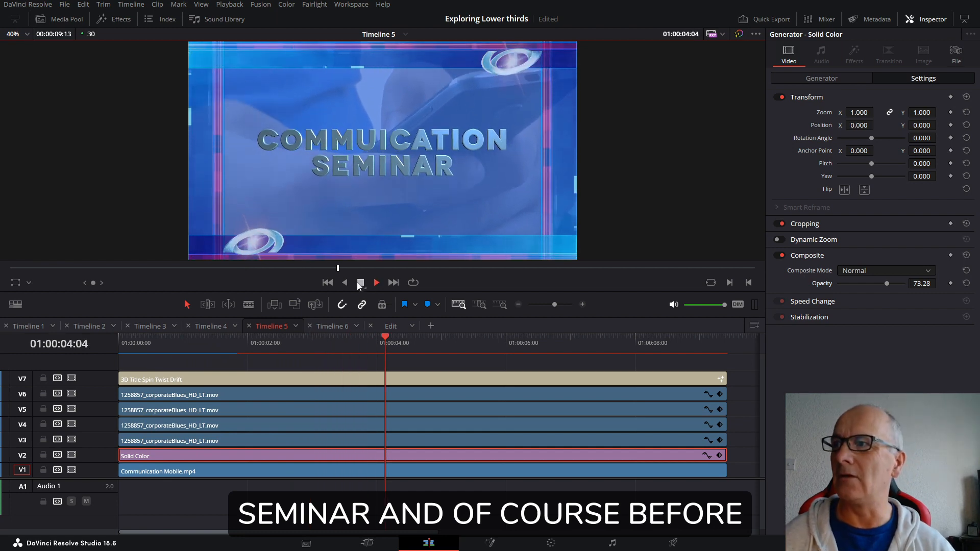
pyautogui.click(360, 282)
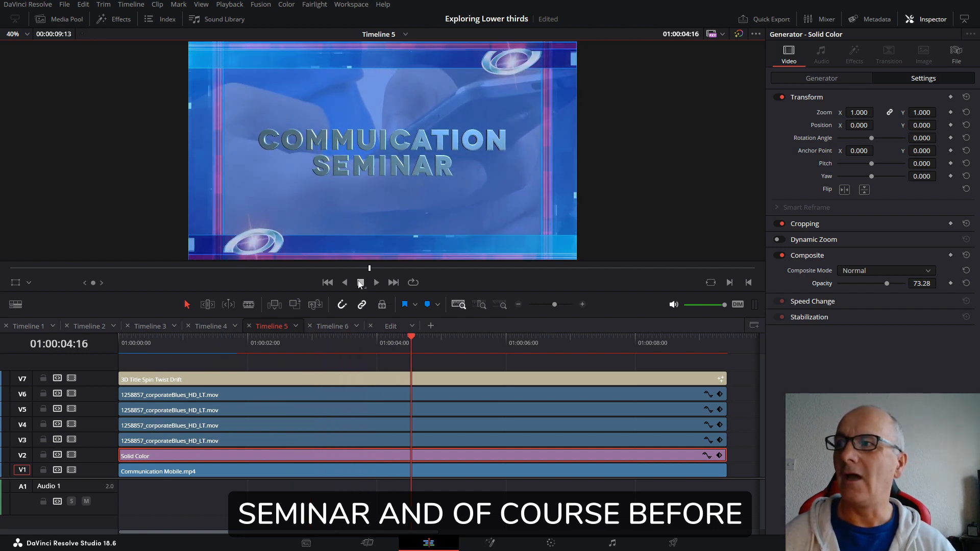
# Step: Show Timeline 6 and play its The End title over the lower third from the first frame
pyautogui.click(326, 328)
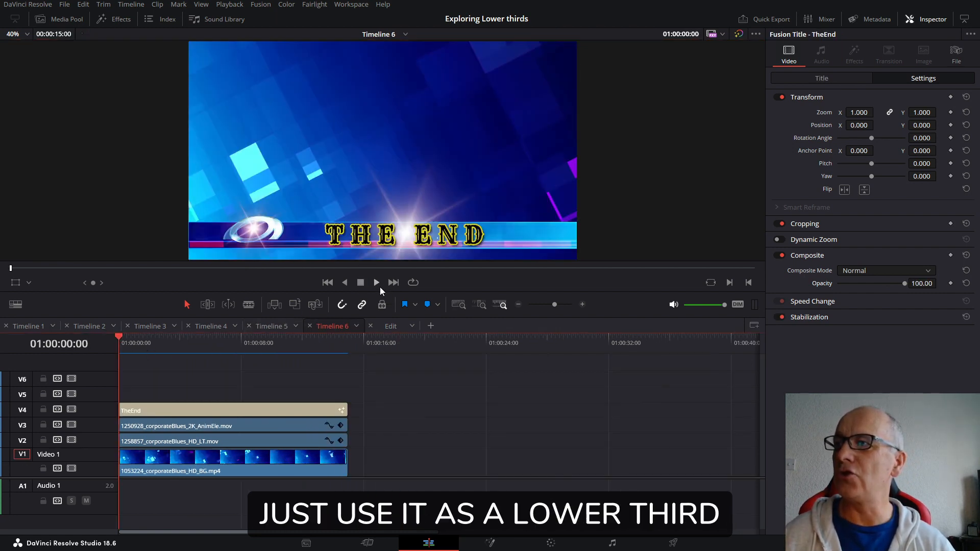
pyautogui.click(377, 282)
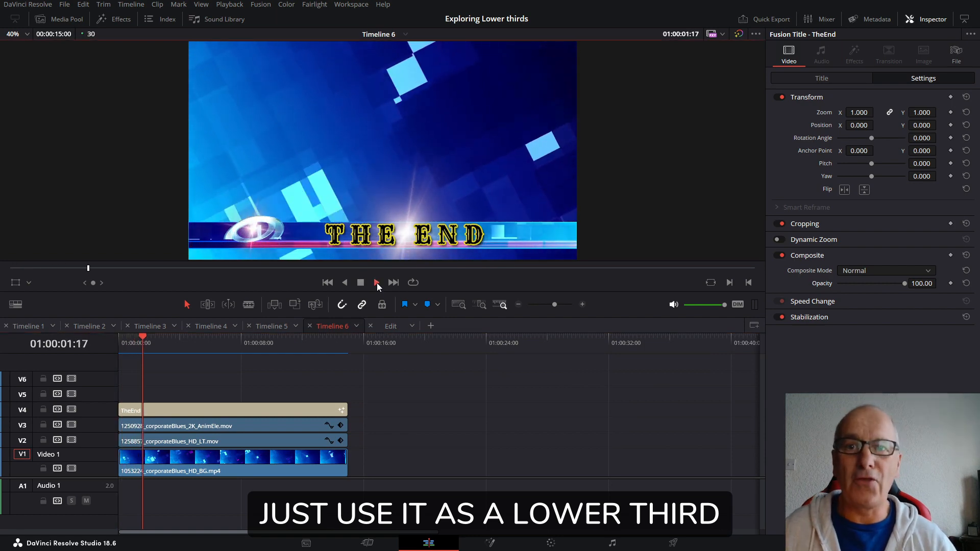